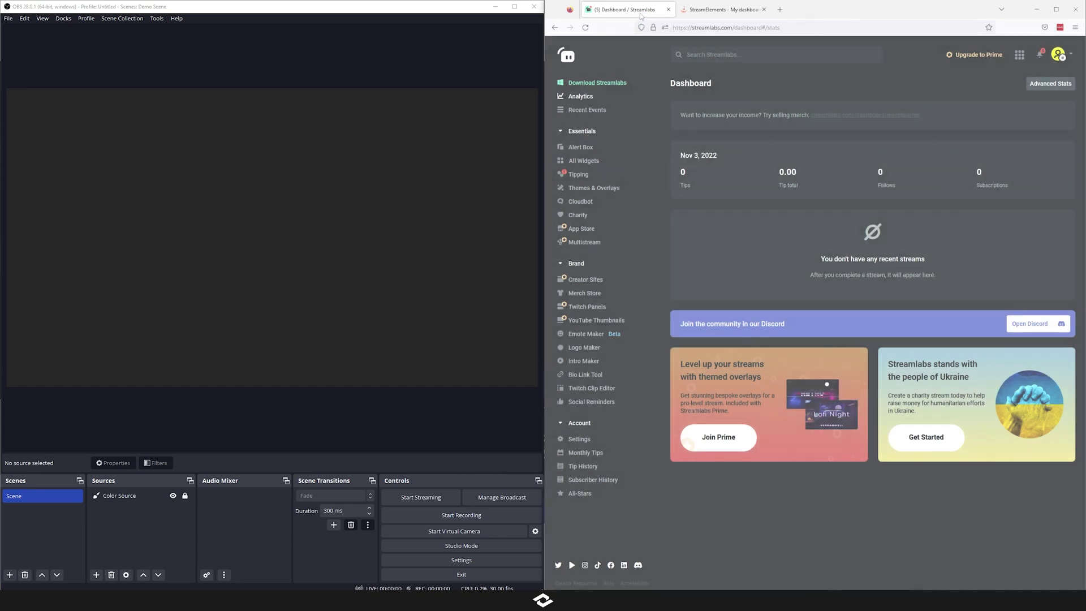
# - Glance at the StreamElements dashboard, then return to the Streamlabs dashboard
pyautogui.click(721, 10)
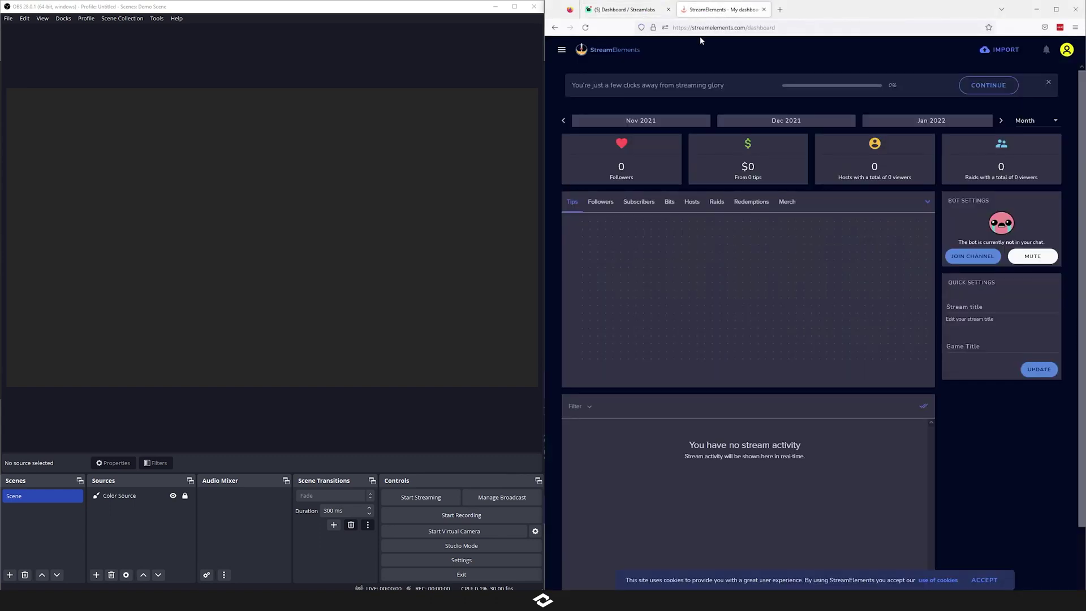
pyautogui.click(647, 12)
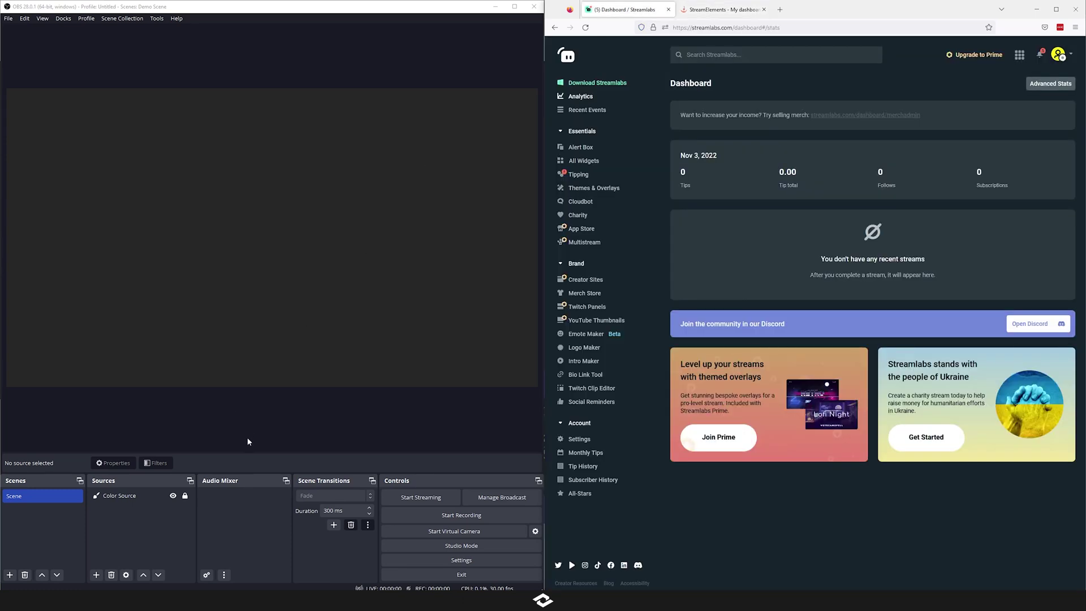
# - Browse the StickerBomb_Social_Rotator folder, looking into ~Videos and 1. Start Here
pyautogui.click(239, 563)
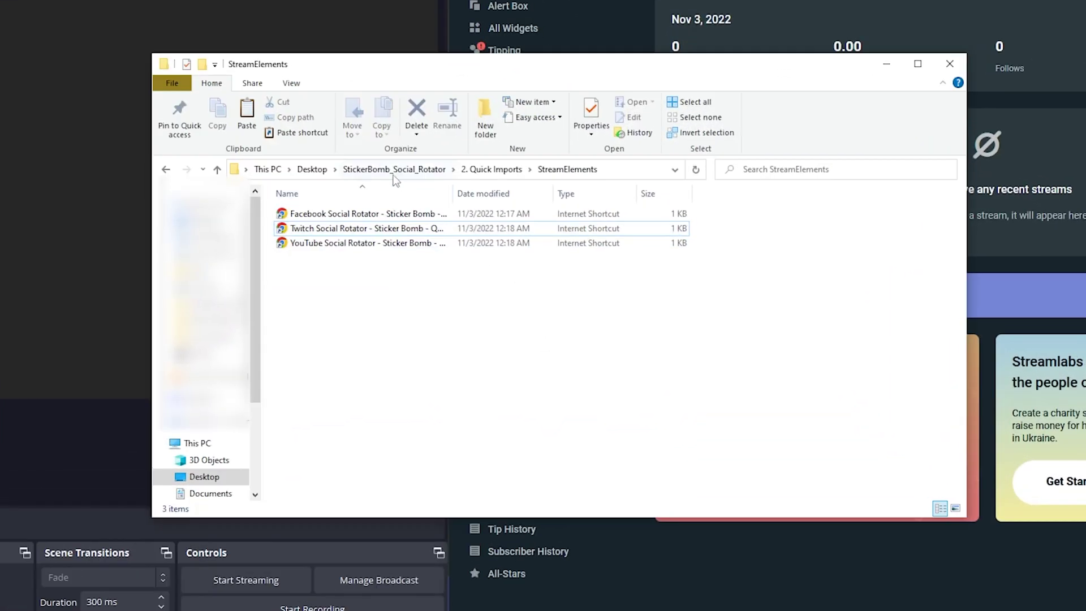
pyautogui.click(395, 170)
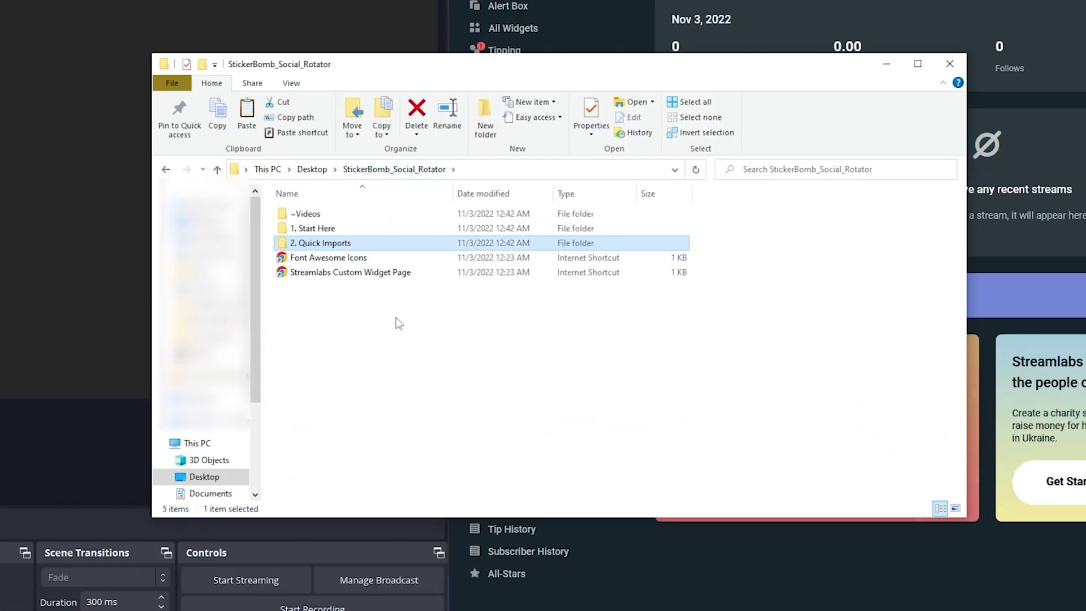
pyautogui.moveTo(339, 362); pyautogui.dragTo(441, 368)
pyautogui.click(380, 379)
pyautogui.doubleClick(305, 213)
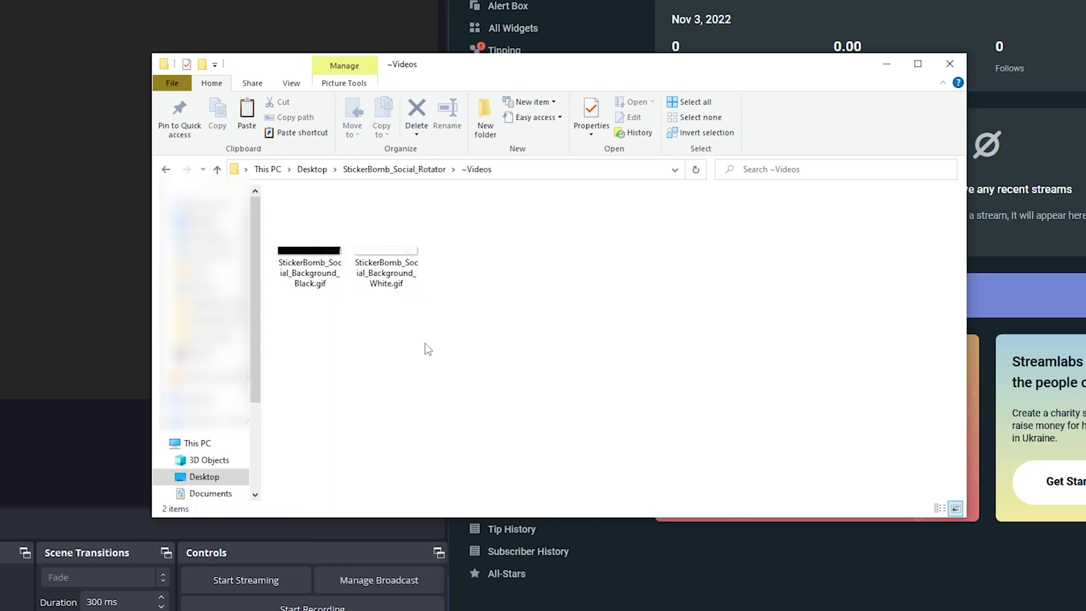
pyautogui.click(409, 169)
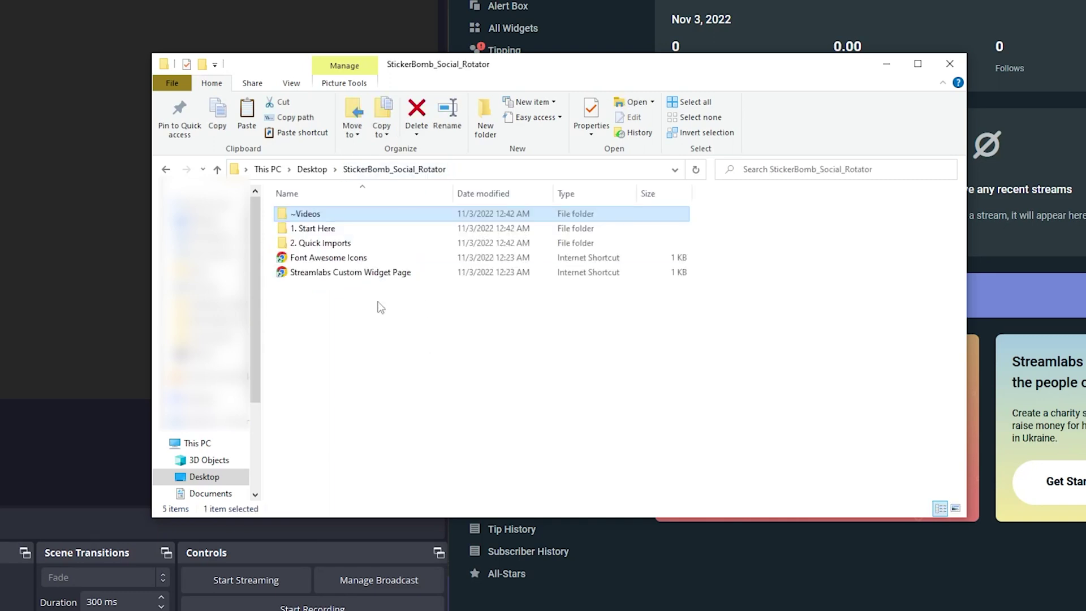
pyautogui.doubleClick(308, 230)
pyautogui.click(351, 214)
pyautogui.click(396, 360)
pyautogui.click(378, 232)
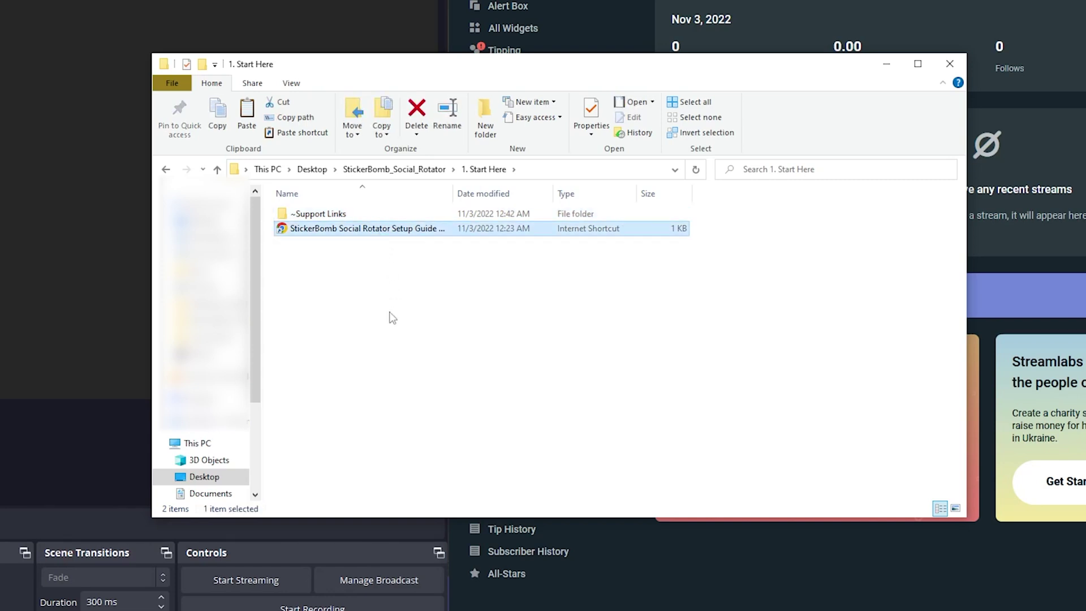
pyautogui.hotkey('alt', 'Up')
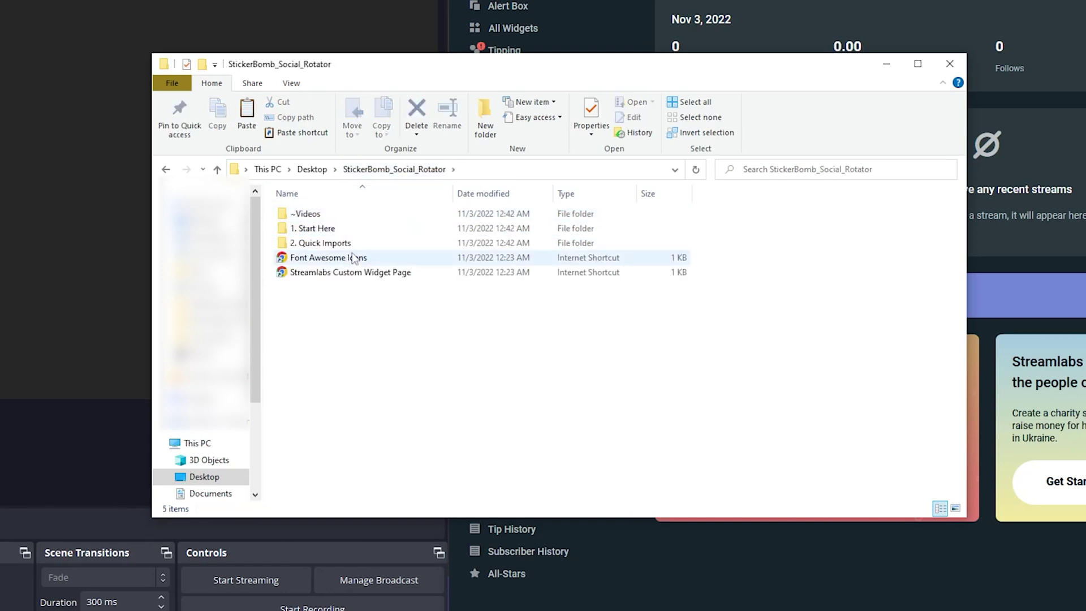
# - Peek into 2. Quick Imports, then review the Font Awesome Icons and Streamlabs Custom Widget Page shortcuts
pyautogui.click(352, 247)
pyautogui.doubleClick(352, 247)
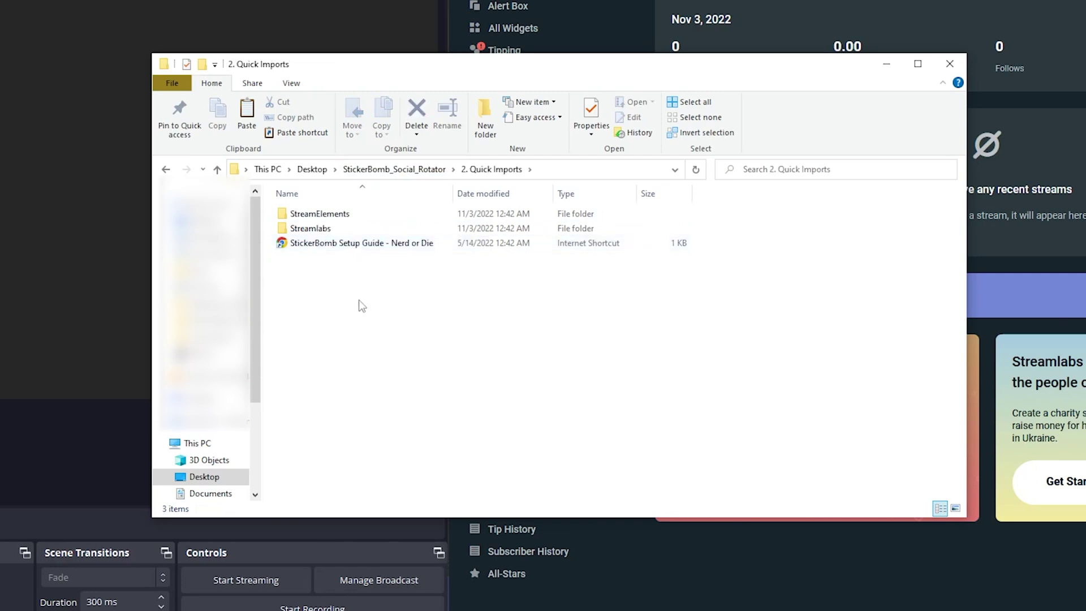
pyautogui.click(322, 218)
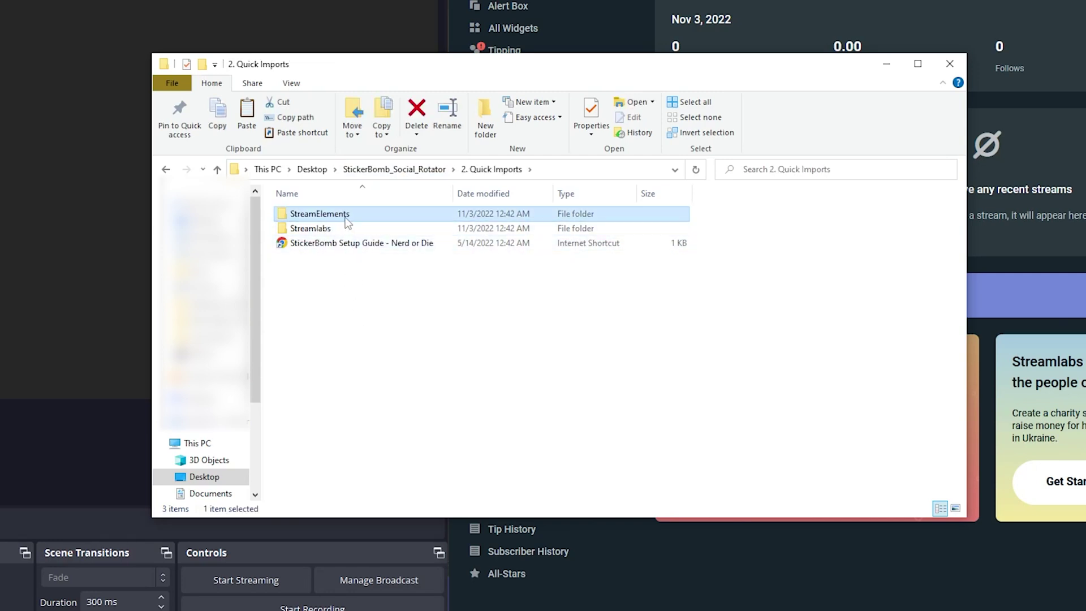
pyautogui.click(364, 322)
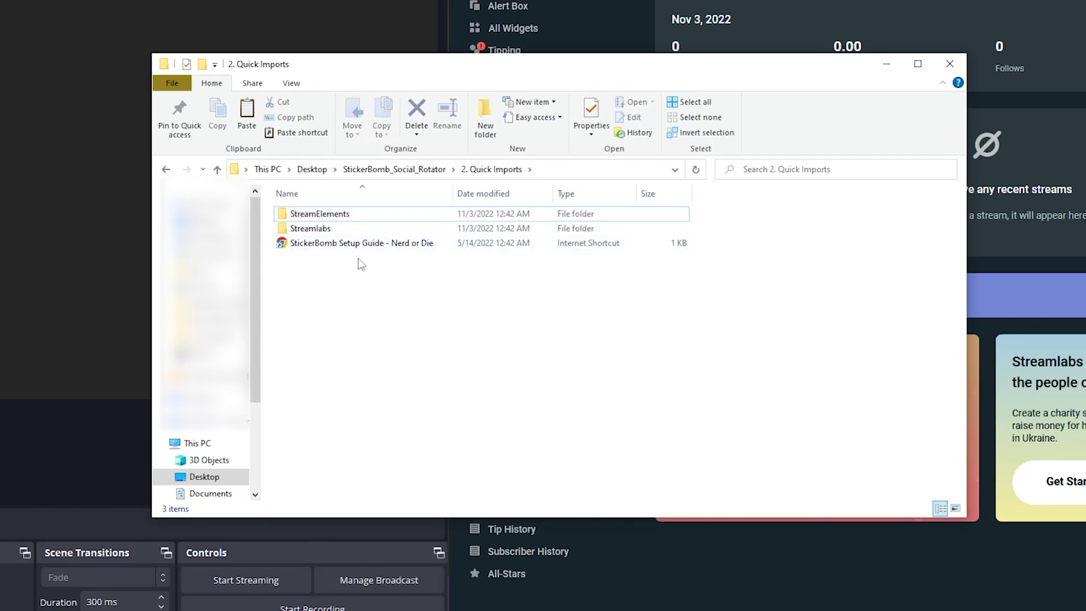
pyautogui.hotkey('alt', 'Up')
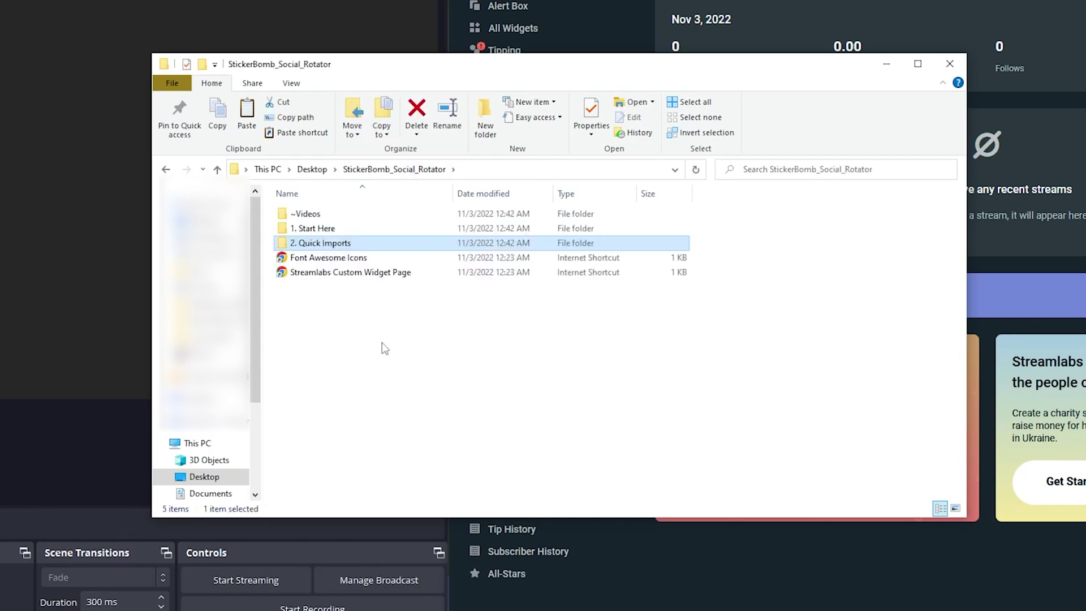
pyautogui.click(366, 393)
pyautogui.click(366, 262)
pyautogui.click(381, 312)
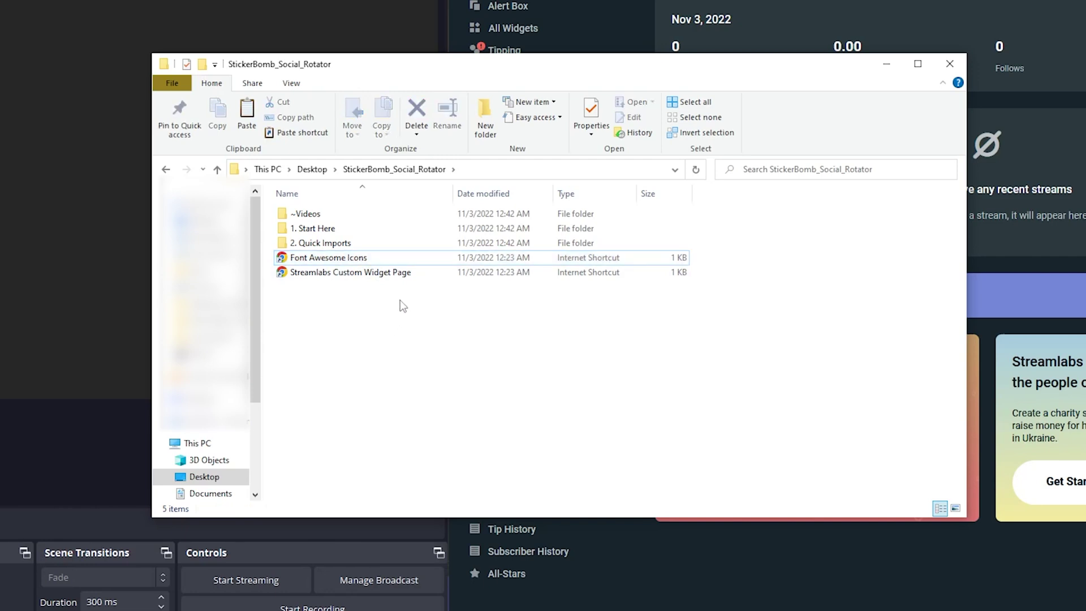
pyautogui.click(404, 274)
pyautogui.click(417, 356)
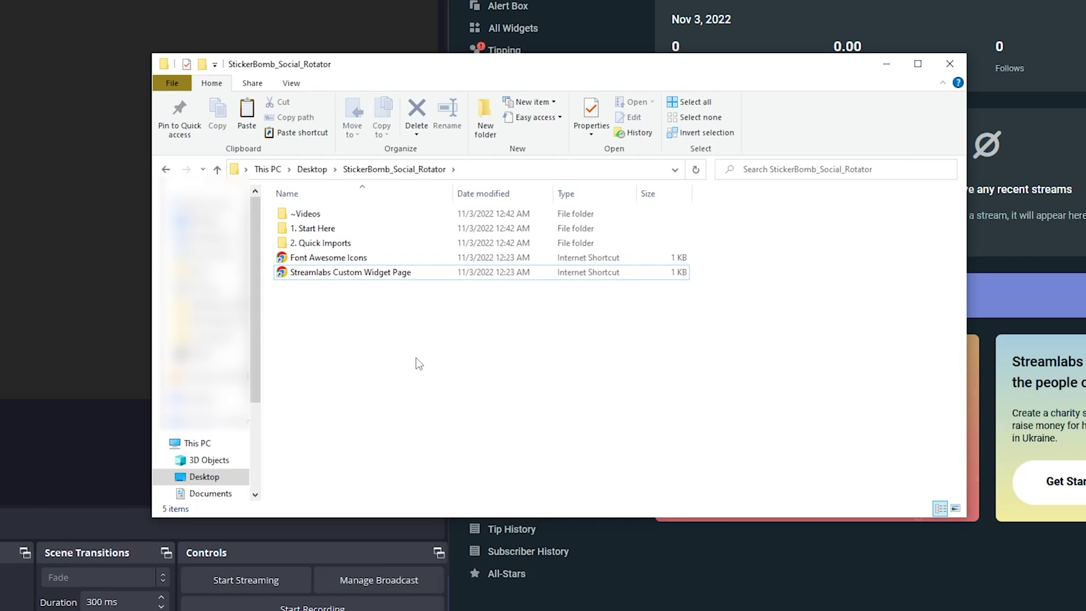
# - Open 2. Quick Imports > StreamElements and select the Twitch Social Rotator shortcut
pyautogui.doubleClick(376, 243)
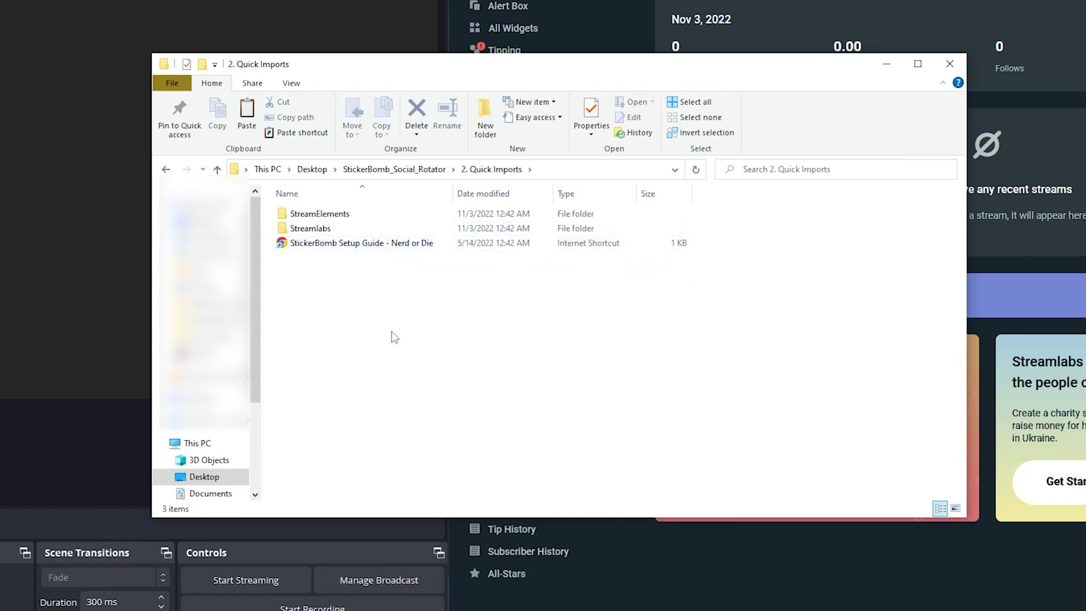
pyautogui.doubleClick(345, 214)
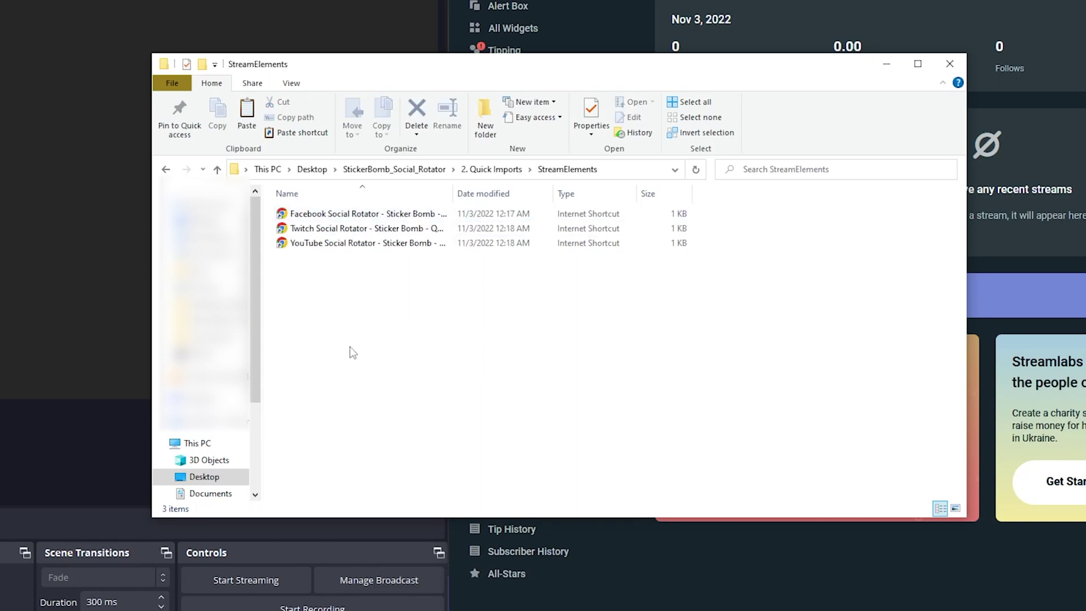
pyautogui.click(368, 229)
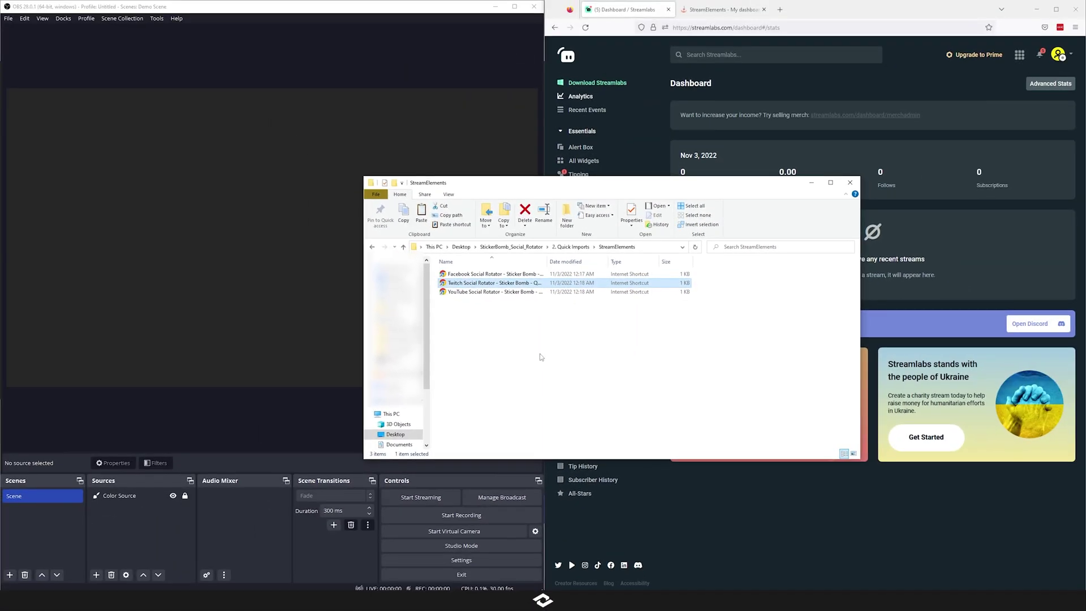
# - Launch the Twitch Social Rotator shortcut, edit the Sticker Bomb overlay and copy its overlay URL
pyautogui.doubleClick(498, 283)
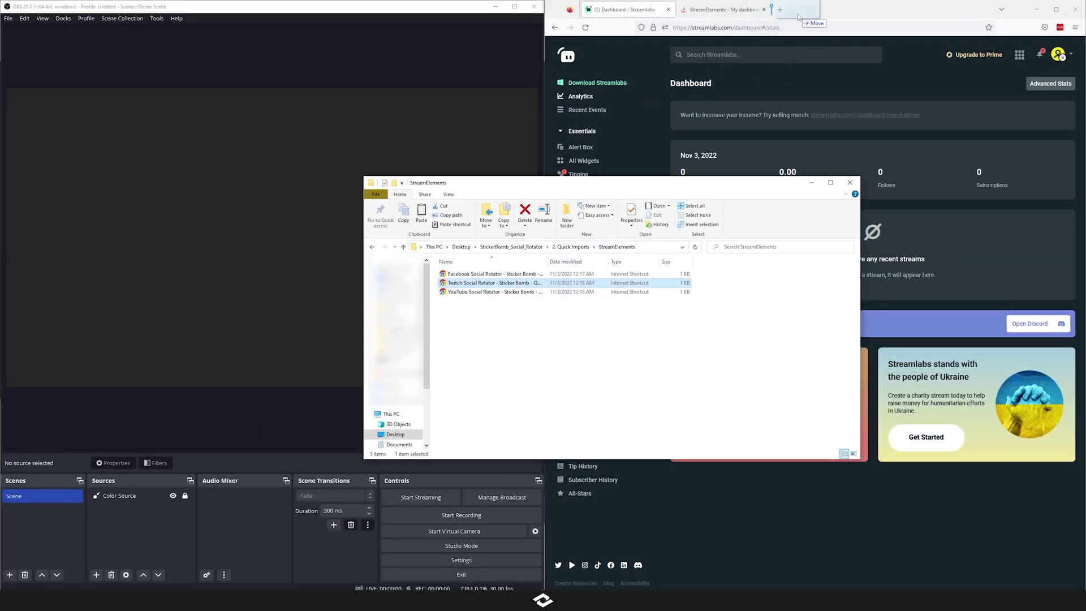
pyautogui.click(816, 11)
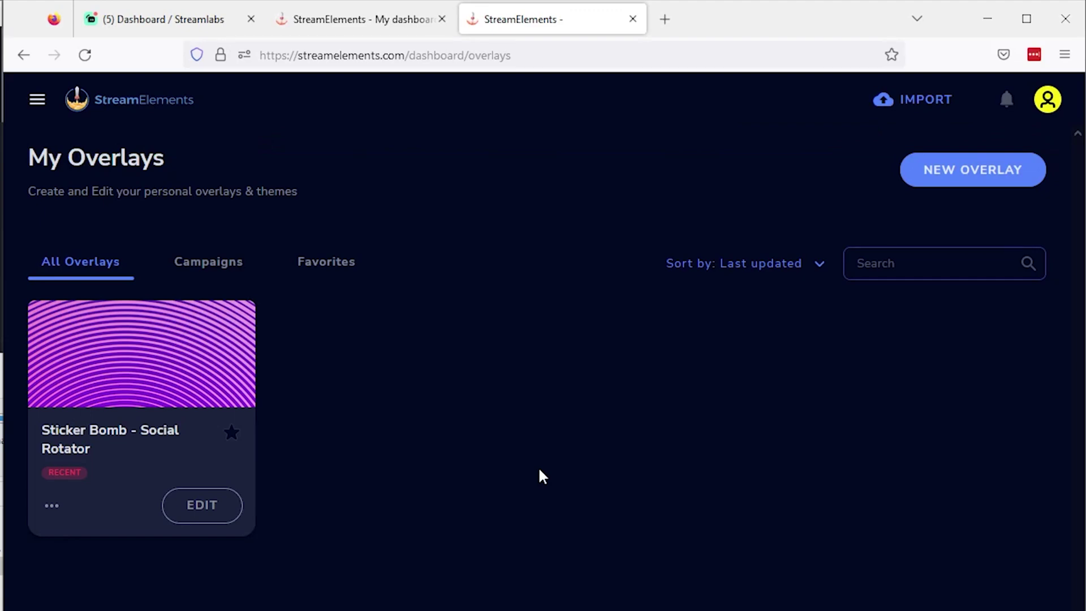
pyautogui.click(199, 511)
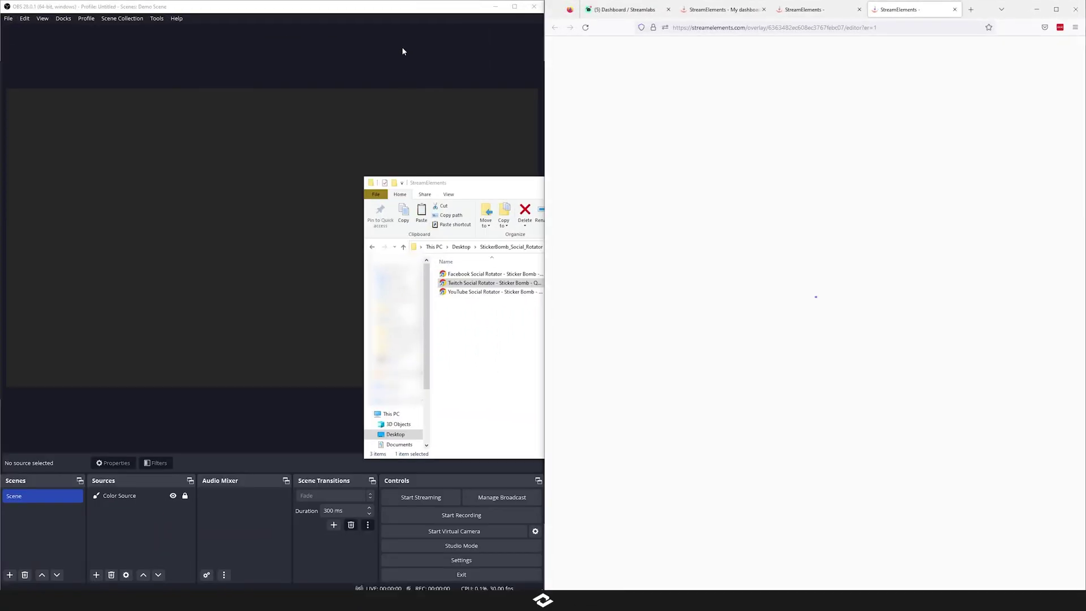
pyautogui.click(403, 52)
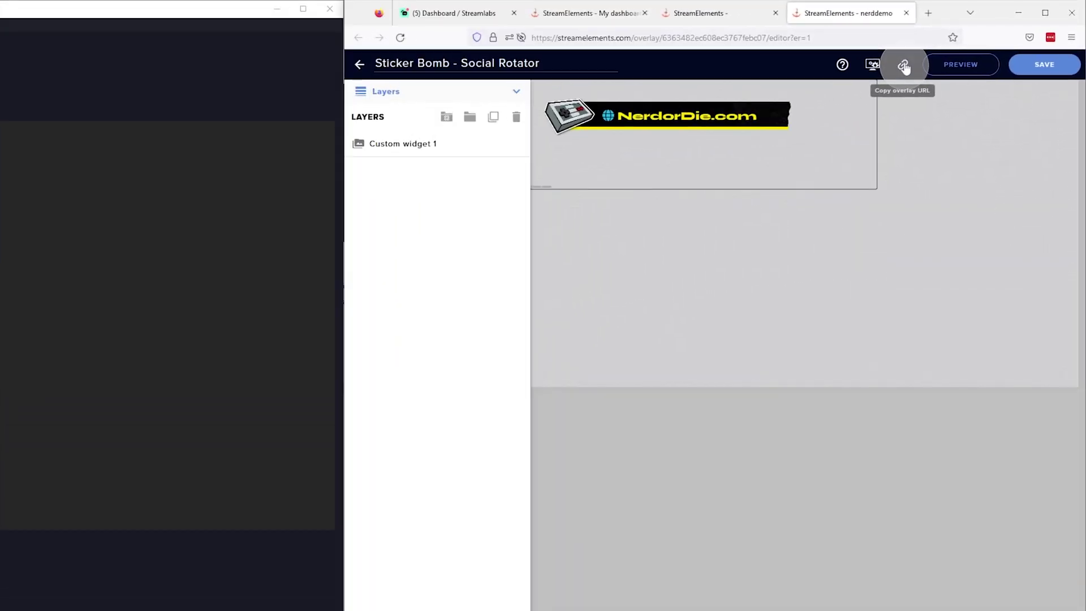
pyautogui.click(953, 49)
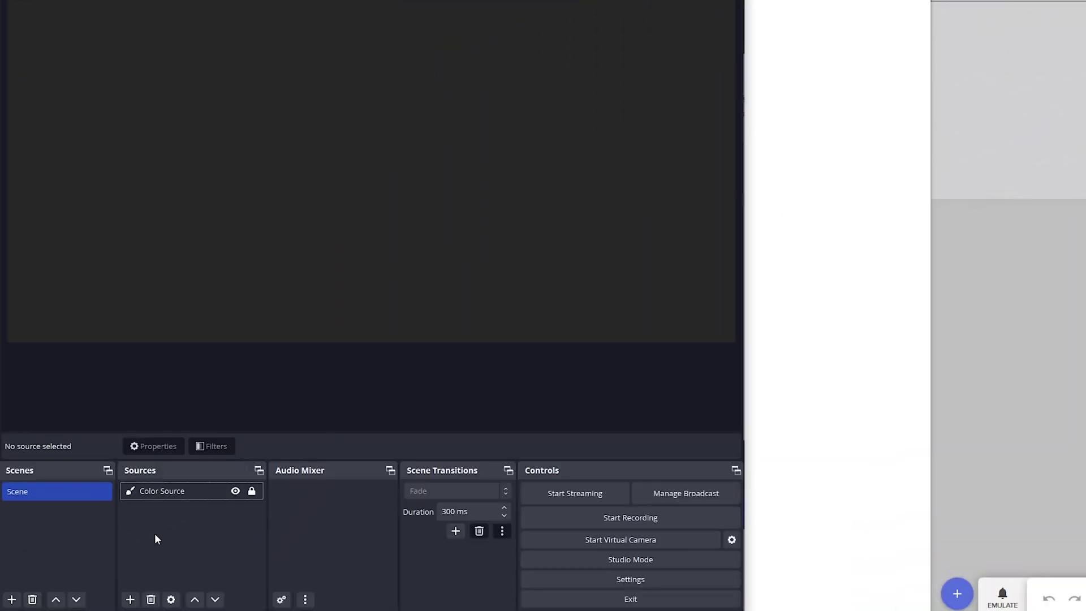
# - Add a Browser source to the scene using the pasted StreamElements overlay URL
pyautogui.rightClick(155, 533)
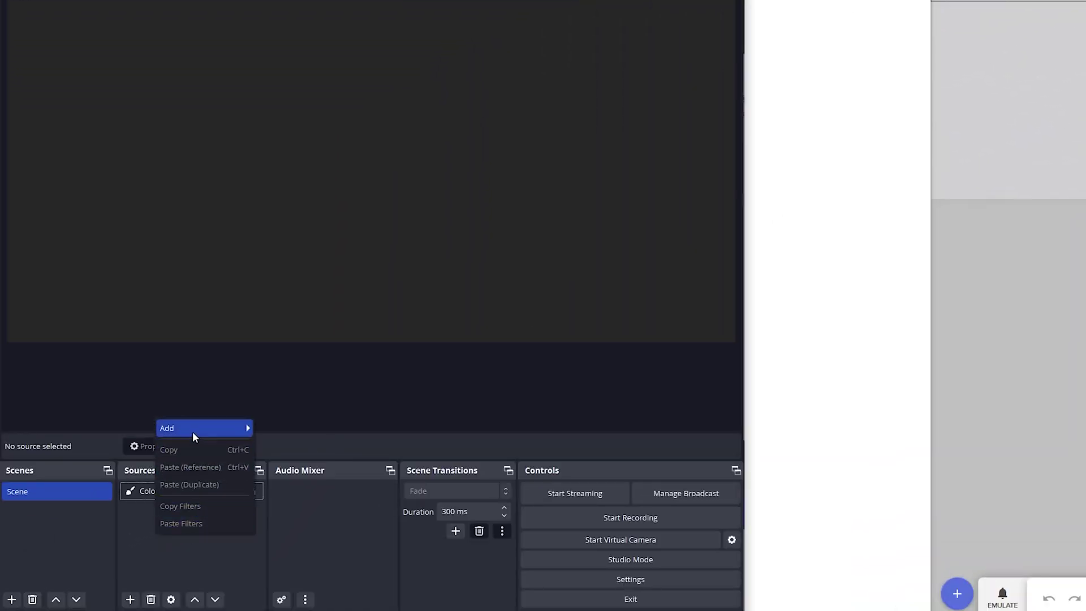
pyautogui.moveTo(192, 430)
pyautogui.click(326, 423)
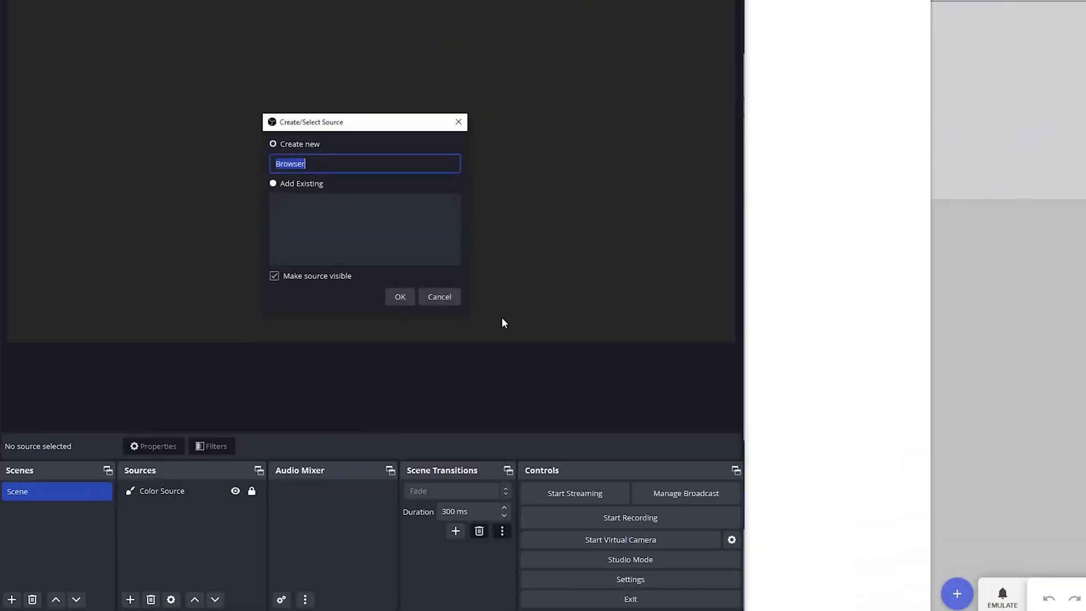
pyautogui.click(412, 296)
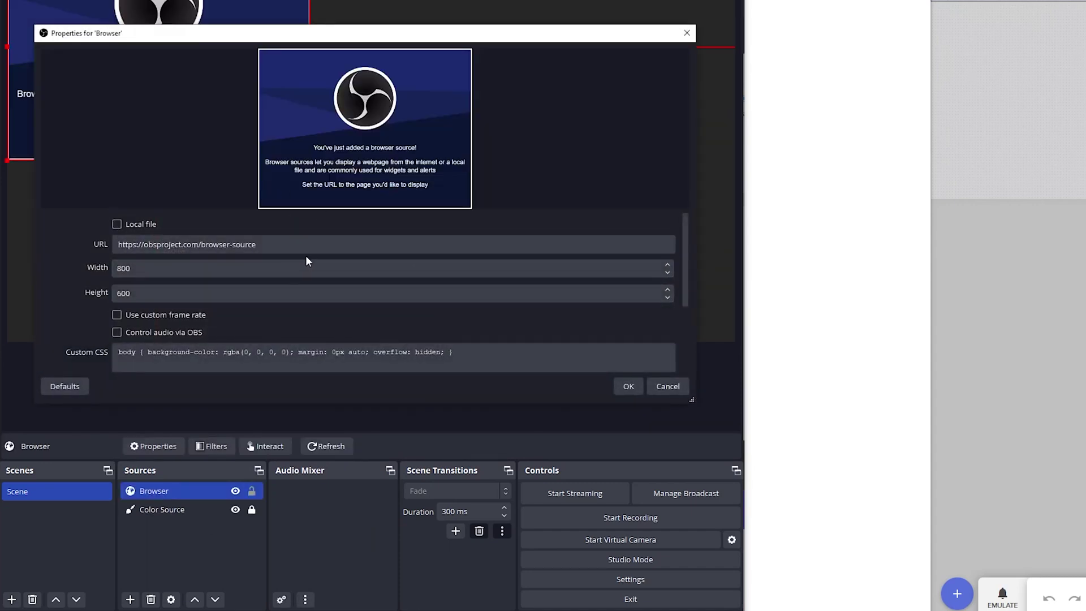
pyautogui.hotkey('ctrl', 'v')
pyautogui.click(629, 385)
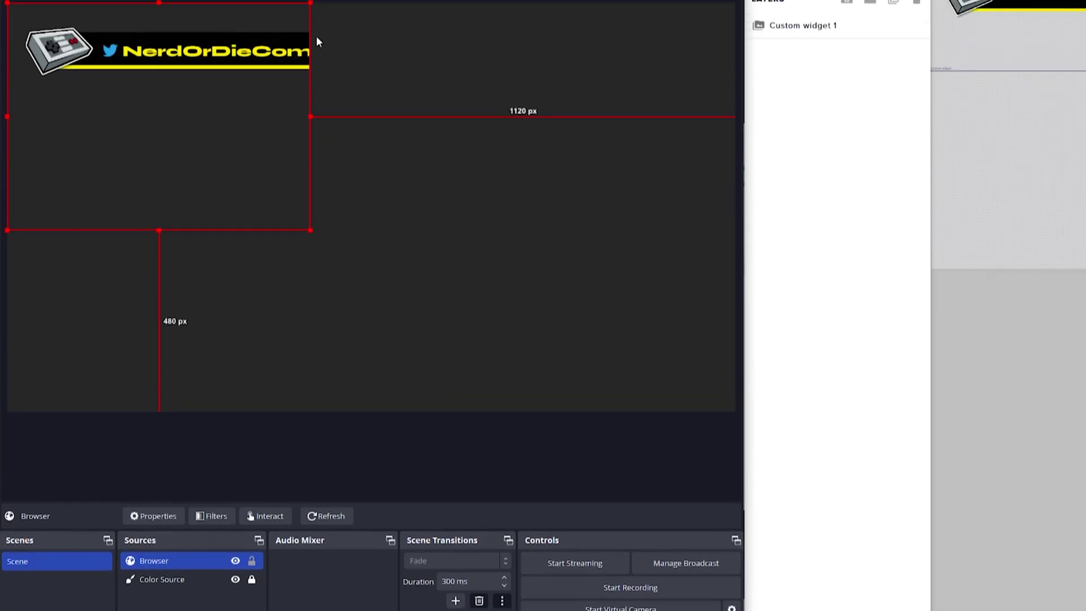
# - Set the Browser source's width to 1200 px
pyautogui.doubleClick(190, 566)
pyautogui.doubleClick(122, 345)
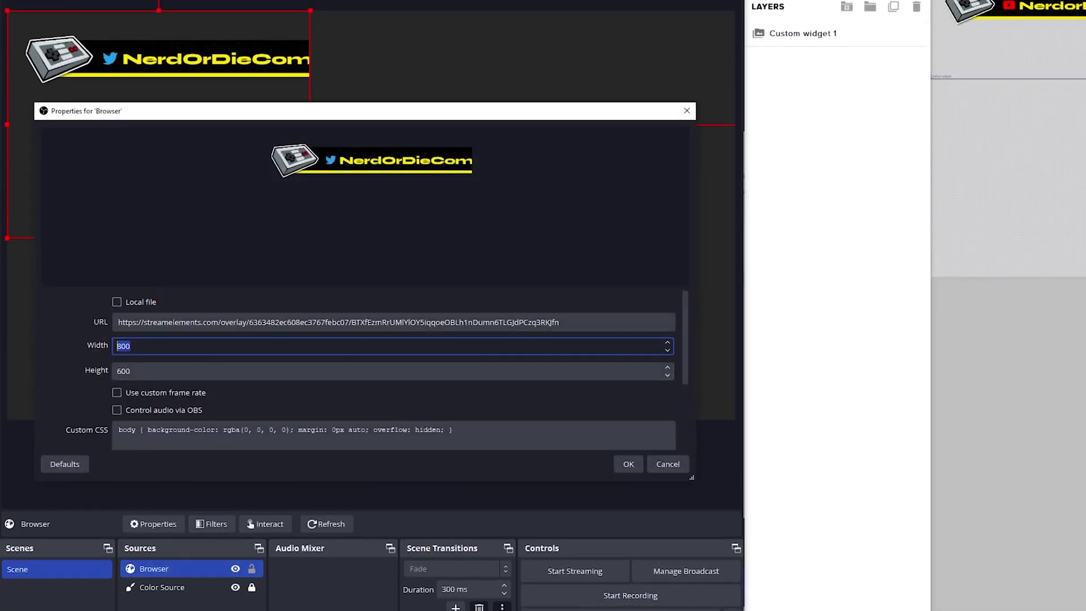
pyautogui.write('1200')
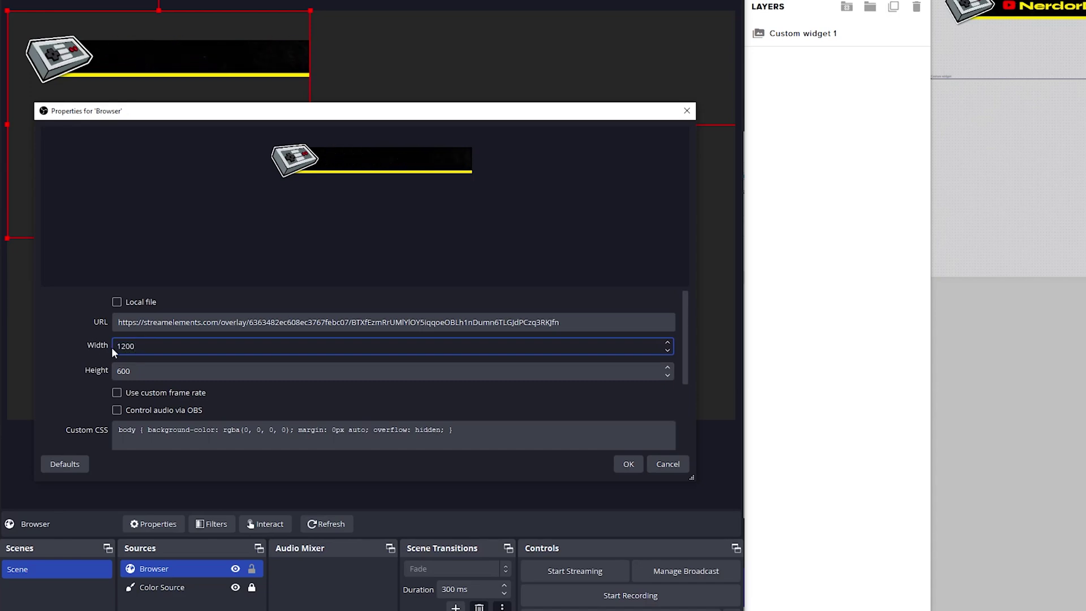
pyautogui.click(628, 463)
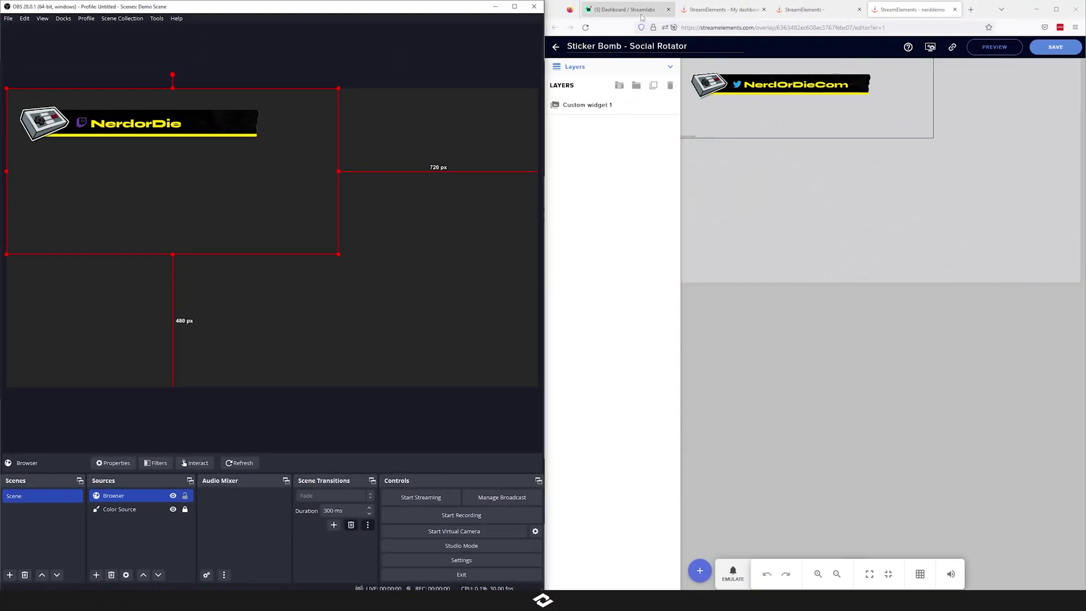
# - Launch the Social Rotator - Sticker Bomb - Quick Setup shortcut from 2. Quick Imports > Streamlabs
pyautogui.click(641, 9)
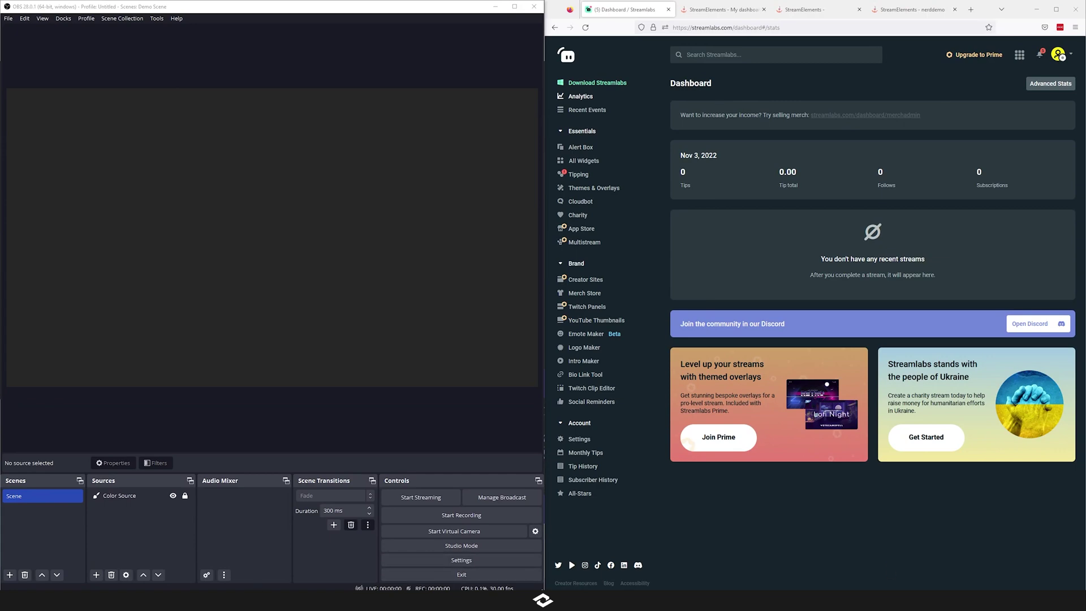
pyautogui.moveTo(240, 599)
pyautogui.click(239, 566)
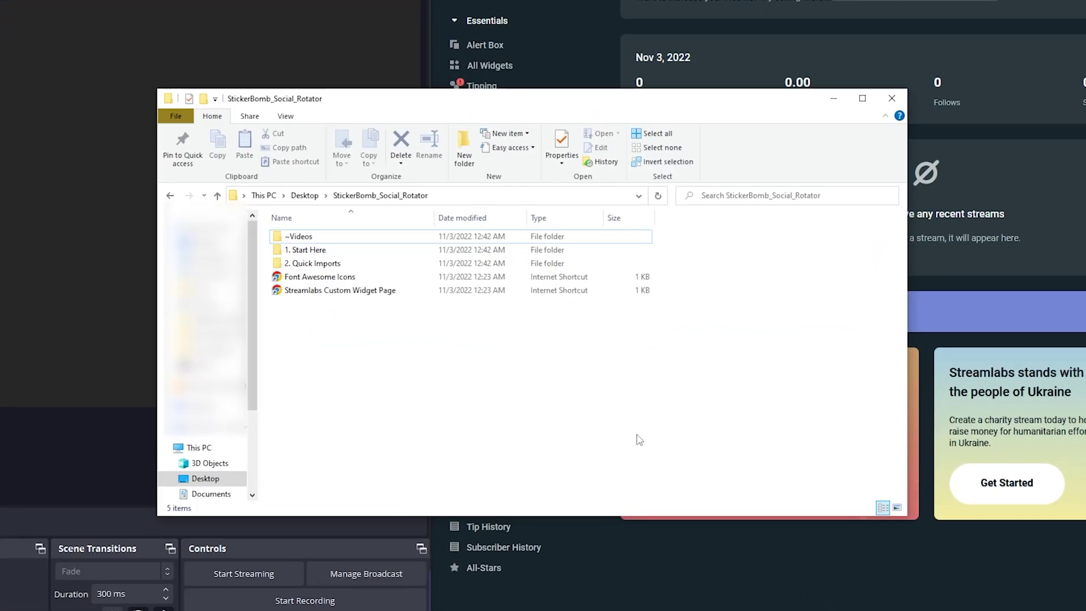
pyautogui.doubleClick(348, 265)
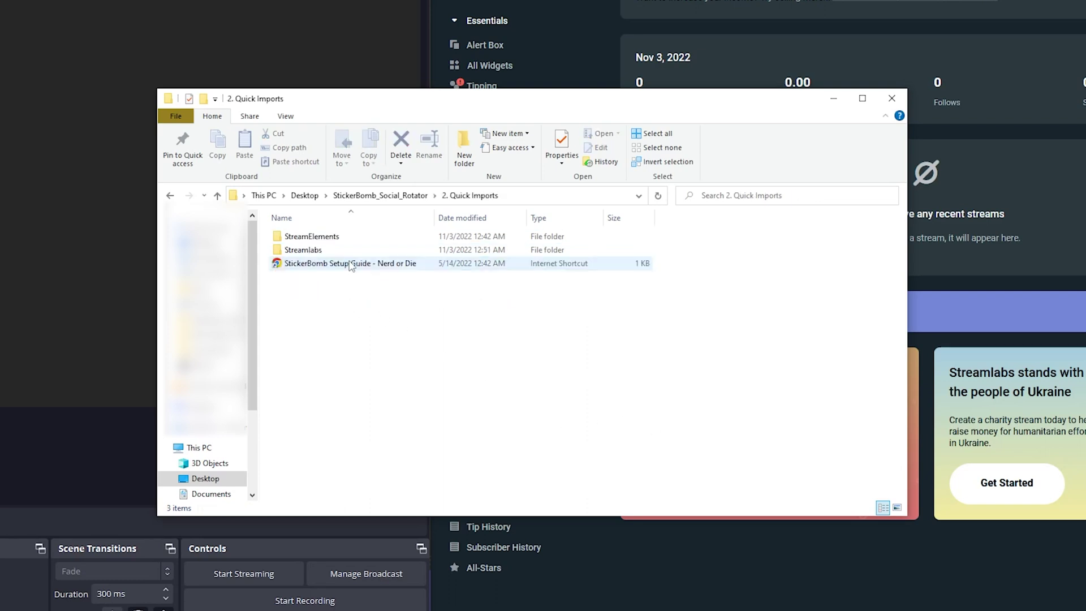
pyautogui.doubleClick(303, 250)
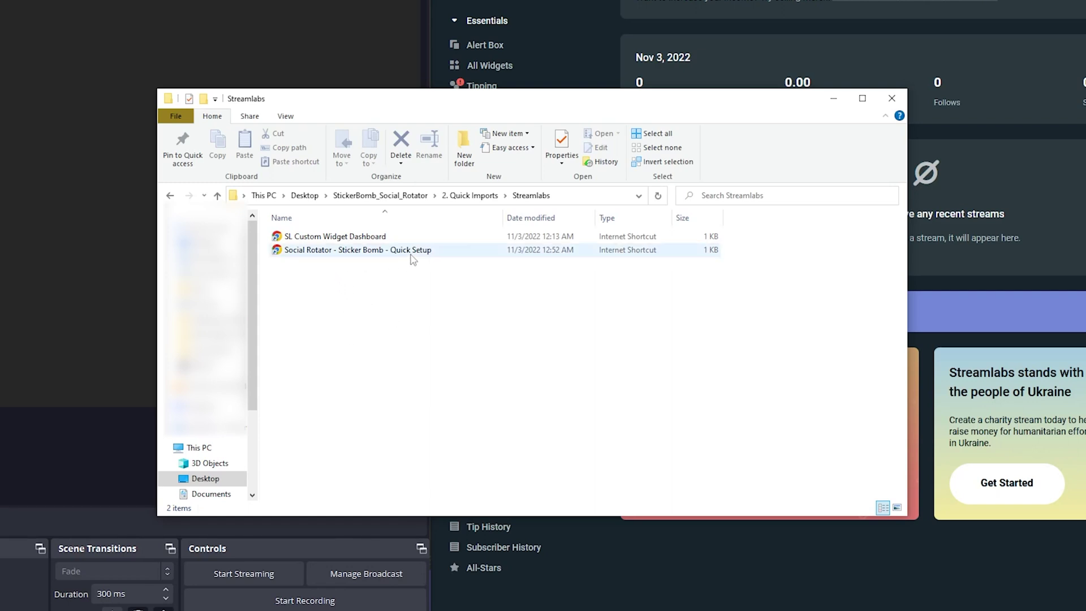
pyautogui.doubleClick(339, 249)
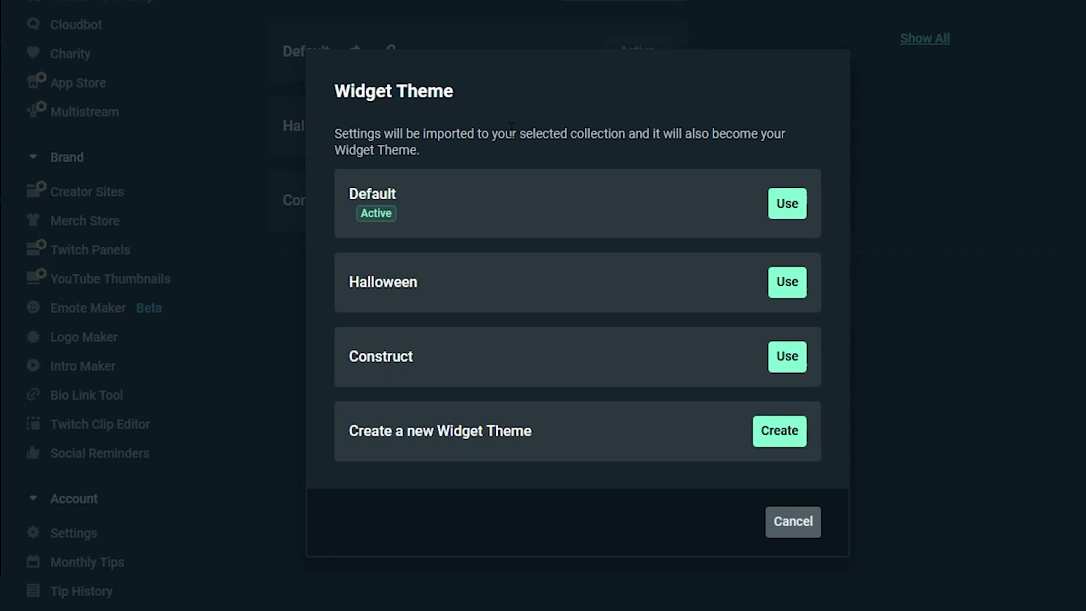
# - Create a widget theme named 'Sticker Bomb' and apply it with Use
pyautogui.click(783, 437)
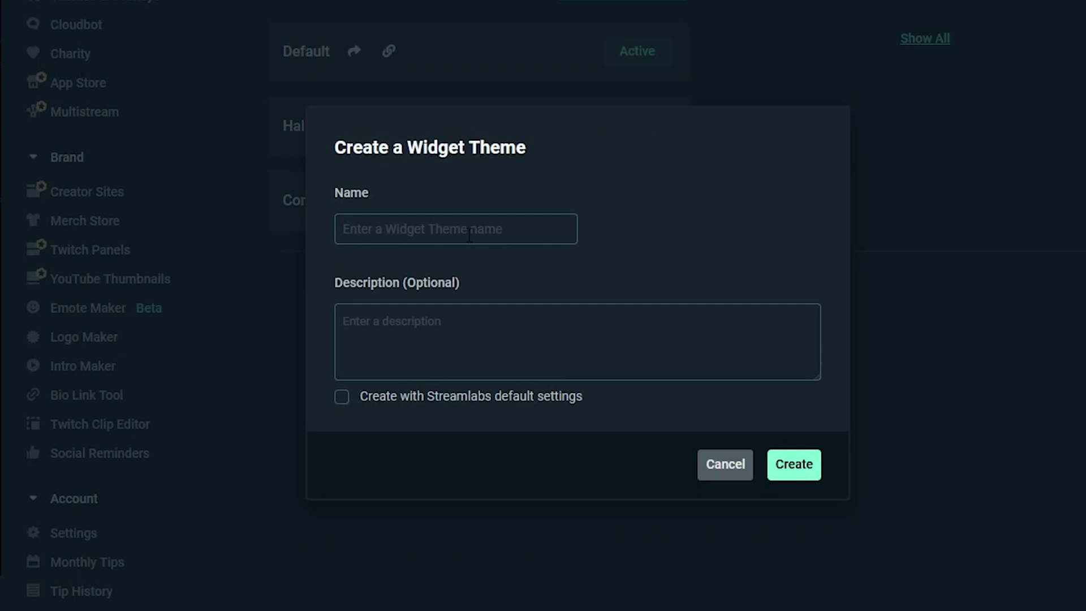
pyautogui.write('Sticker Bo')
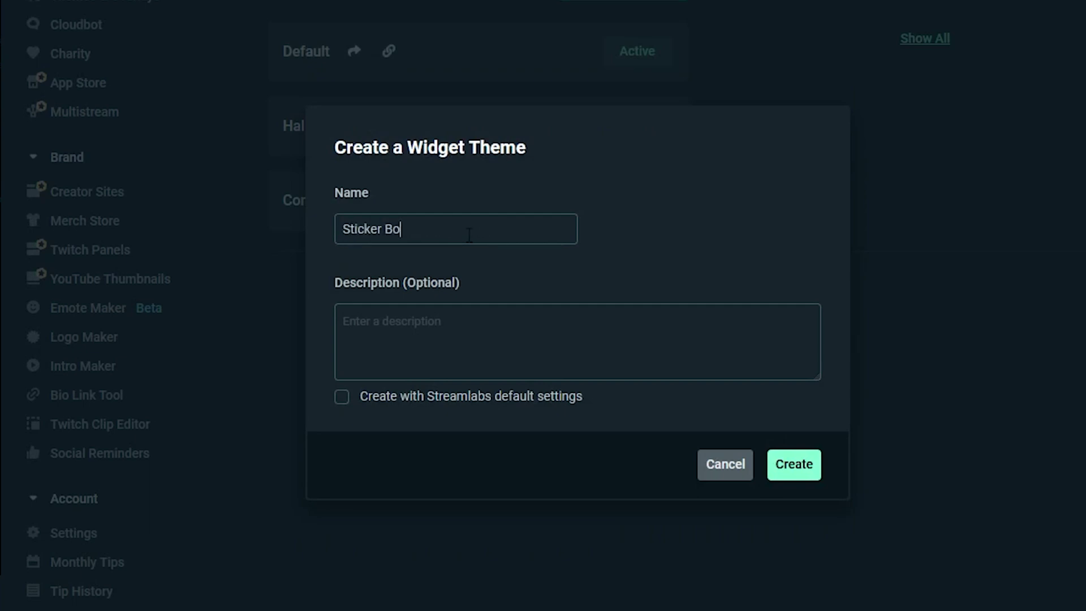
pyautogui.write('mb')
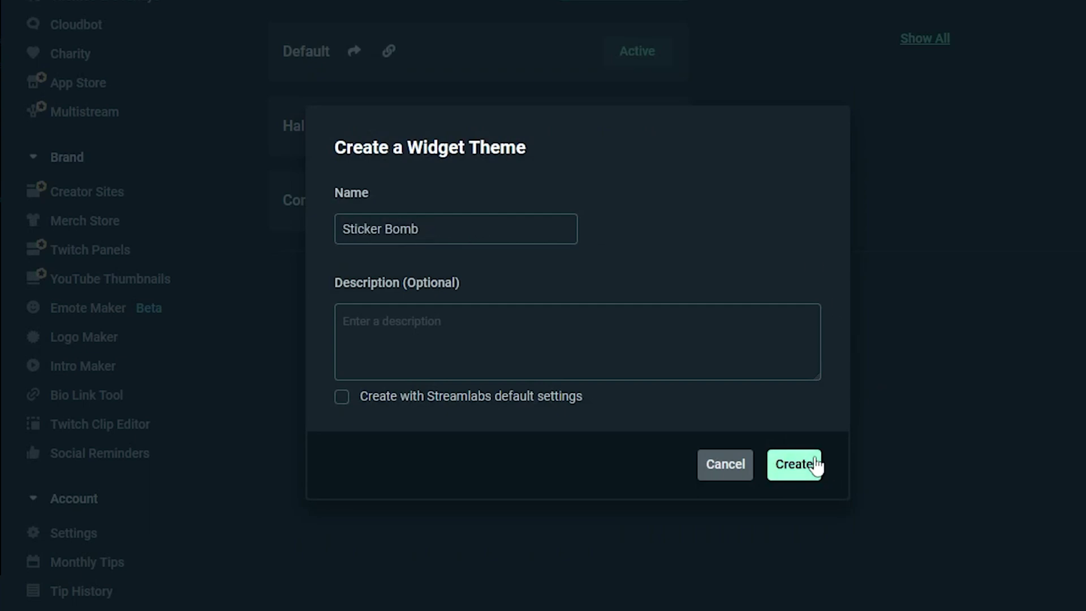
pyautogui.click(815, 465)
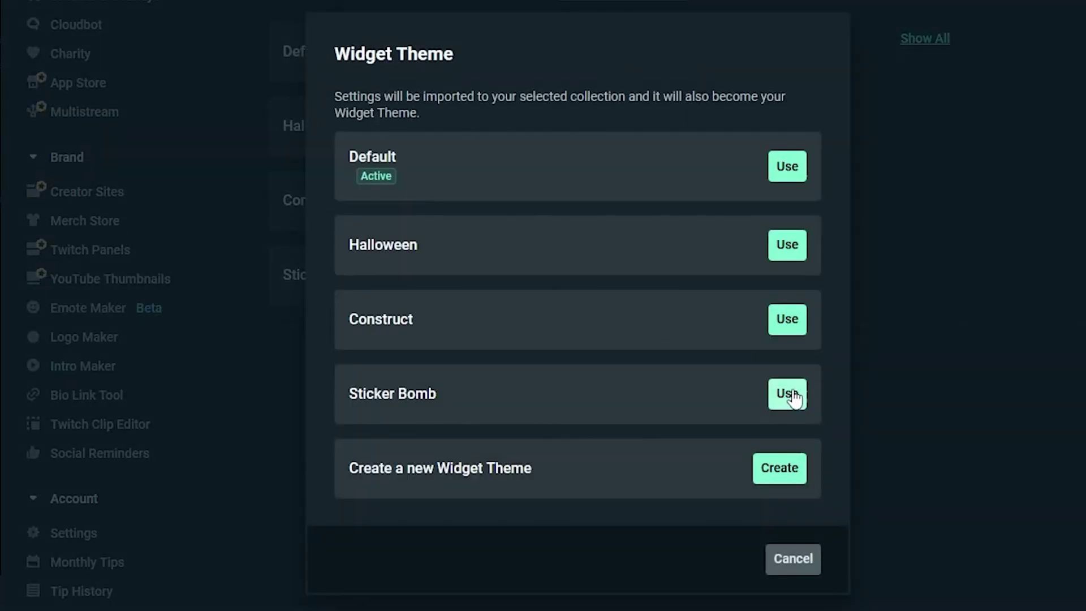
pyautogui.click(792, 396)
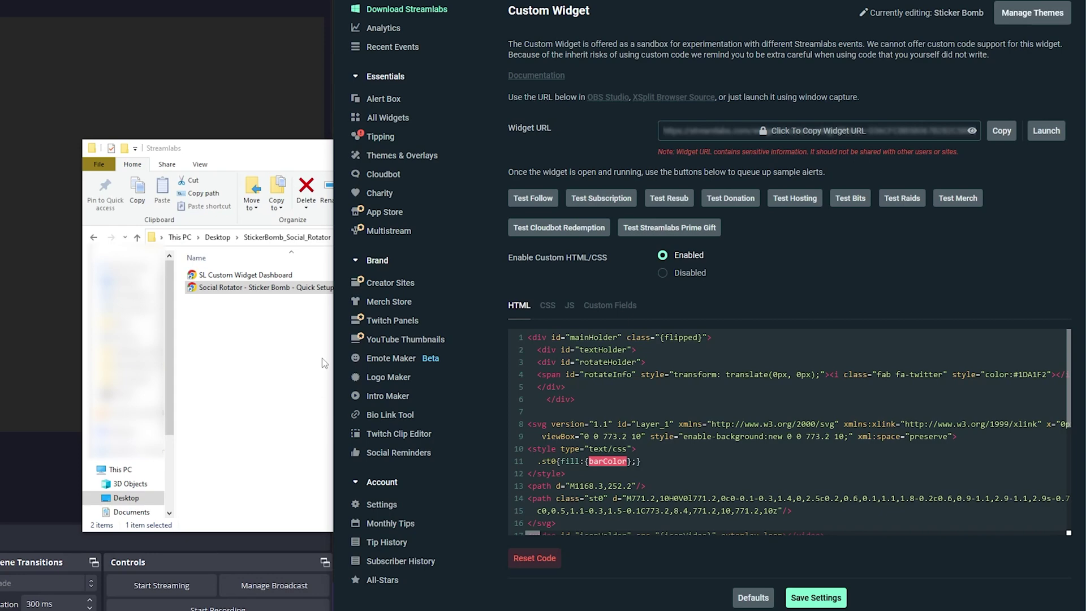
# - Look through the All Widgets gallery, then go back to the Sticker Bomb Custom Widget page
pyautogui.click(286, 274)
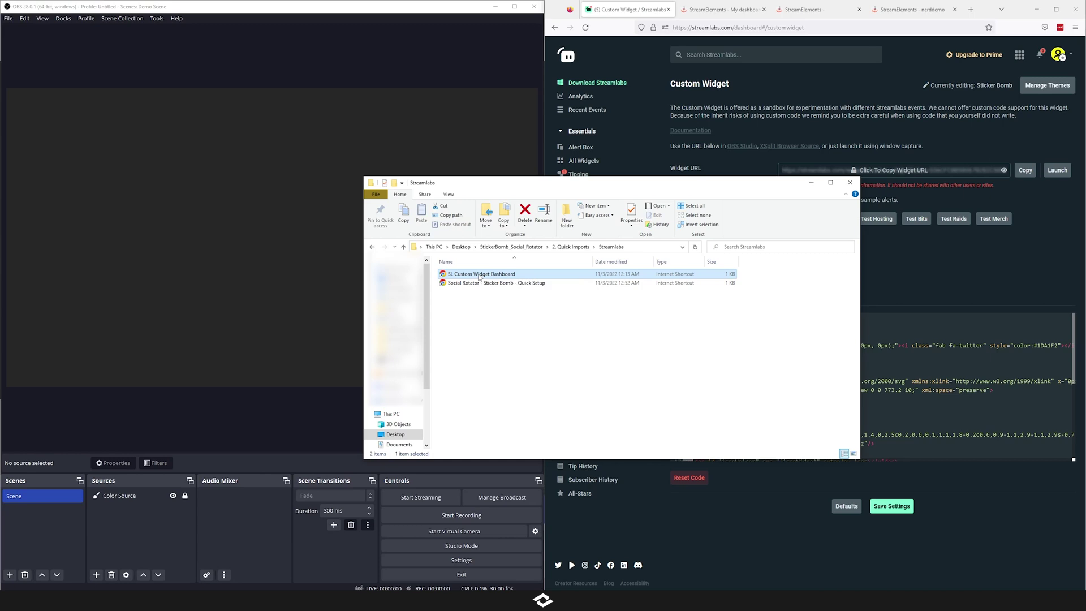
pyautogui.click(714, 97)
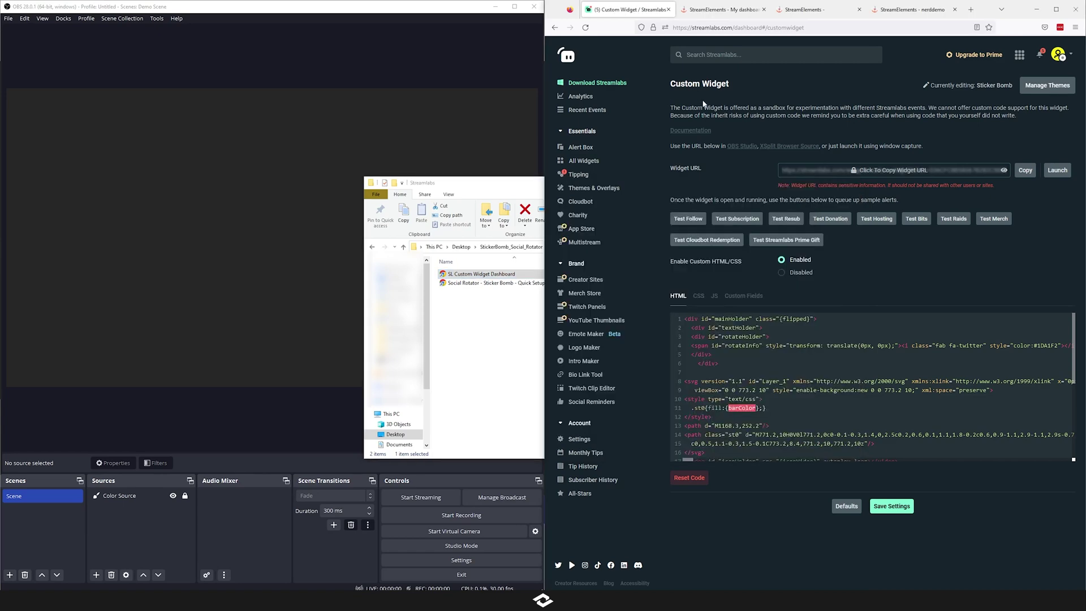
pyautogui.click(579, 161)
pyautogui.scroll(-10, 774, 281)
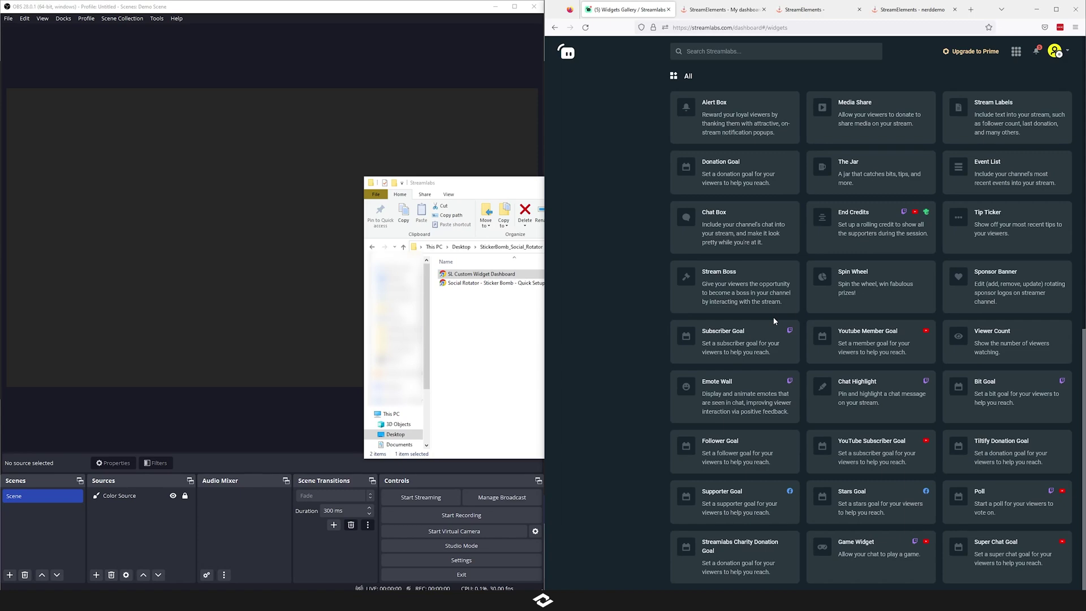
pyautogui.scroll(5, 726, 251)
pyautogui.scroll(5, 726, 251)
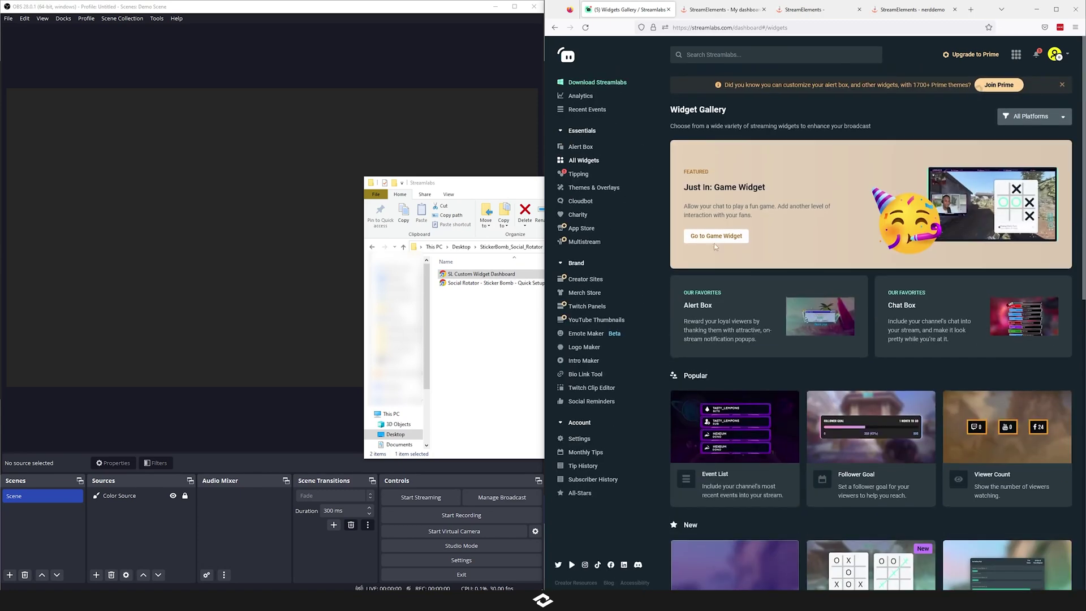
pyautogui.click(556, 29)
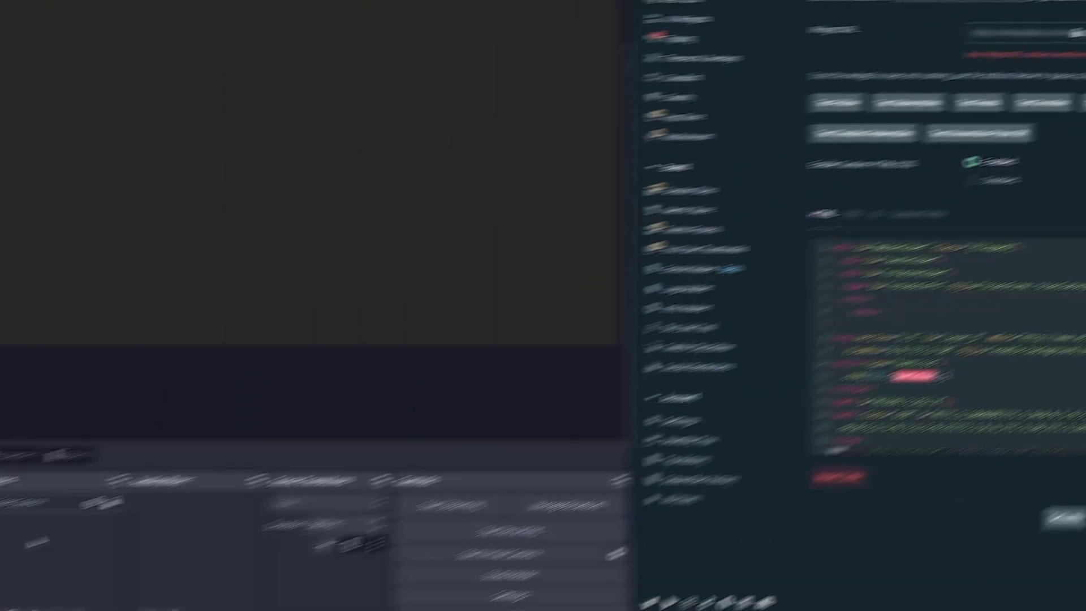
# - Add a new Browser source loading the pasted Streamlabs widget URL
pyautogui.rightClick(180, 493)
pyautogui.moveTo(199, 496)
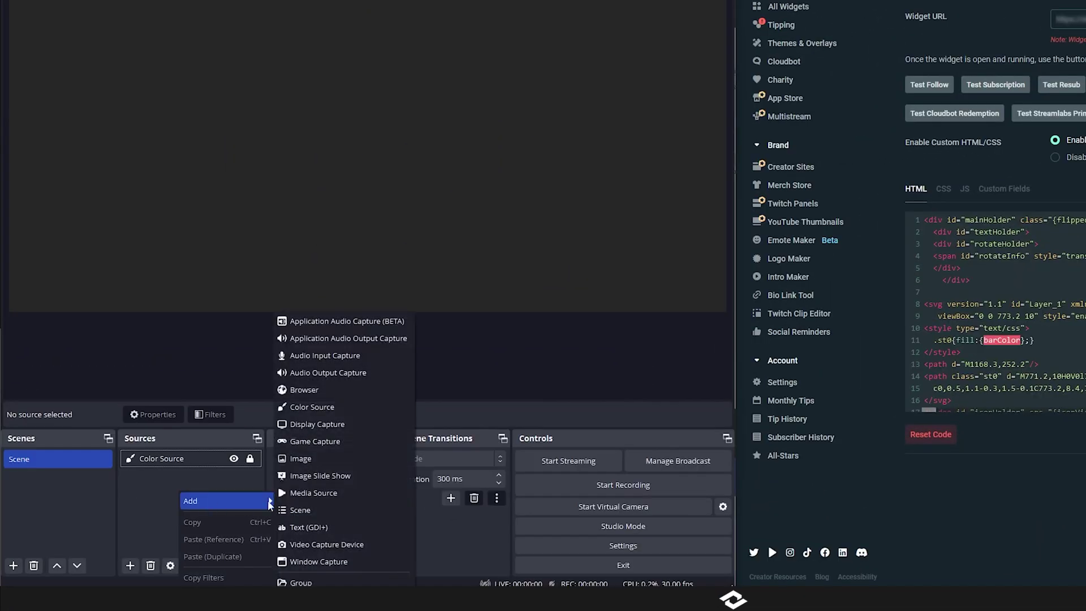
pyautogui.click(346, 392)
pyautogui.click(396, 267)
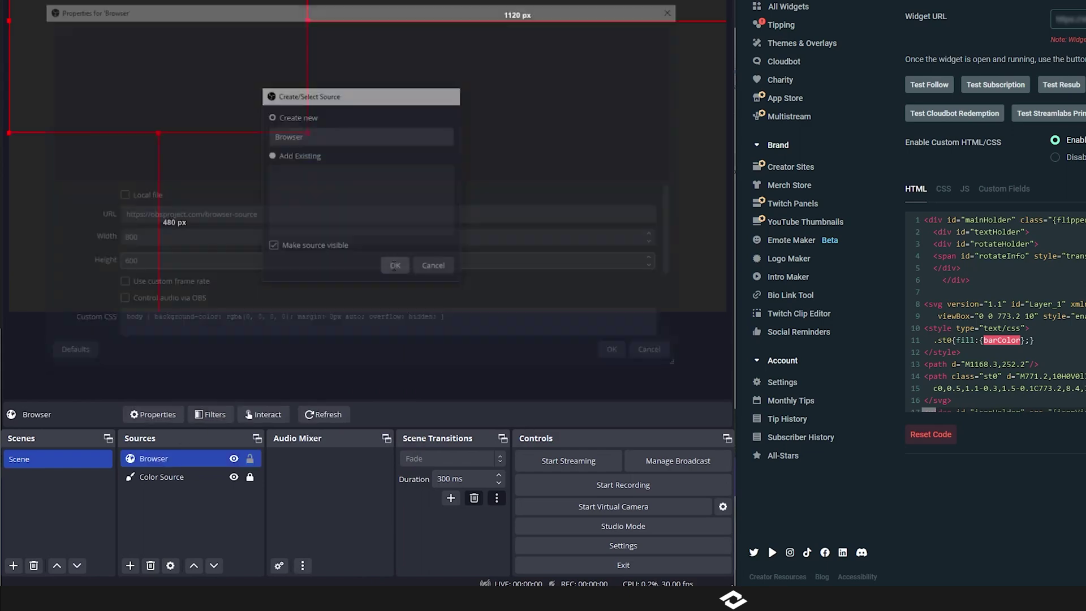
pyautogui.tripleClick(286, 220)
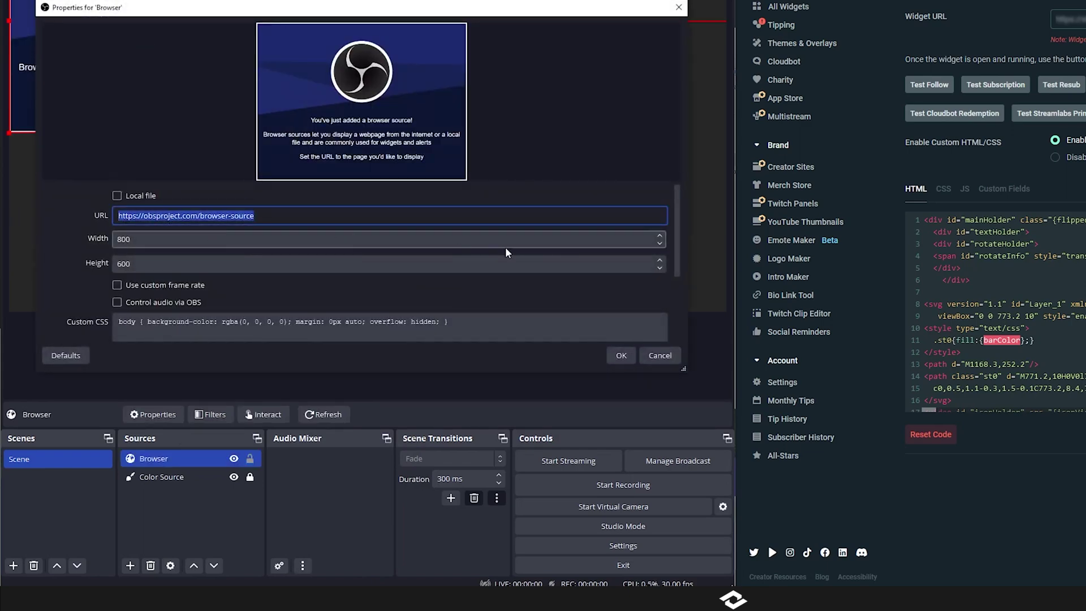
pyautogui.hotkey('ctrl', 'v')
pyautogui.click(621, 356)
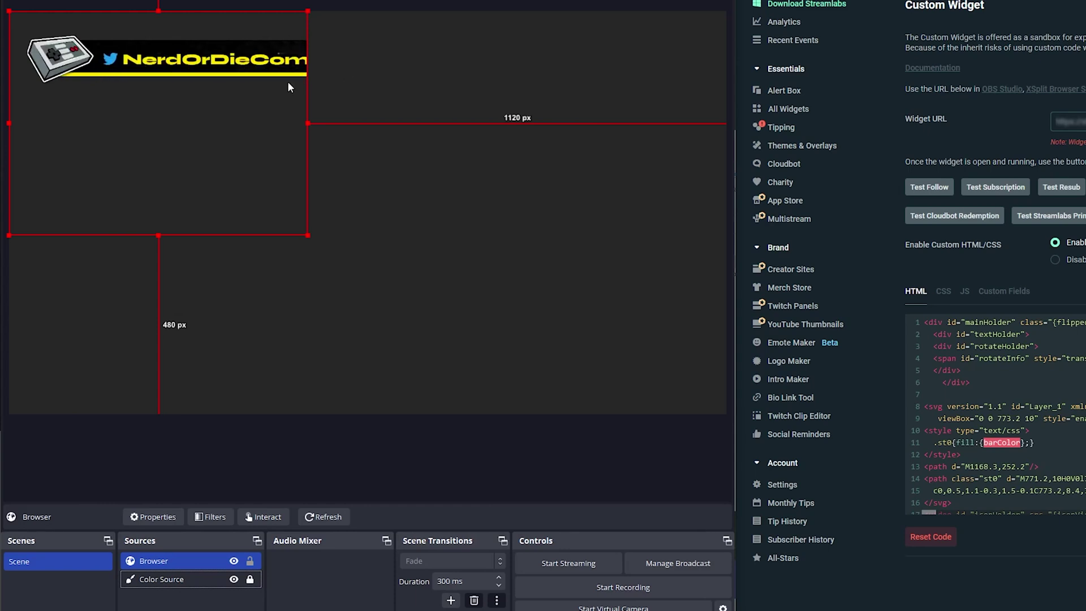
# - Resize that Browser source to 1200 px wide and deselect it to view the banner
pyautogui.doubleClick(188, 561)
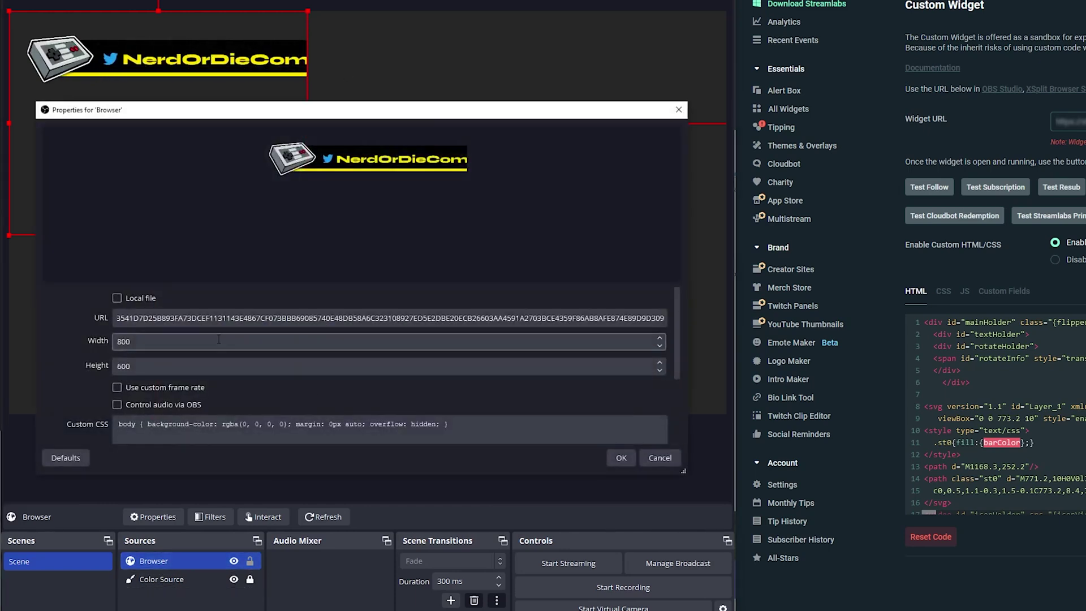
pyautogui.doubleClick(123, 341)
pyautogui.write('1200')
pyautogui.press('Return')
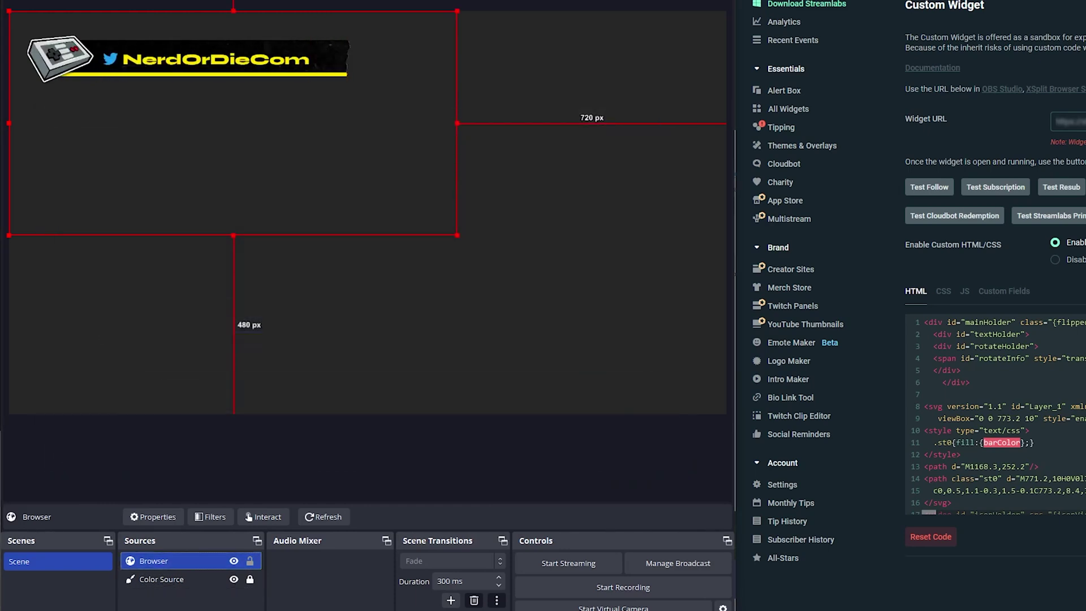
pyautogui.click(216, 453)
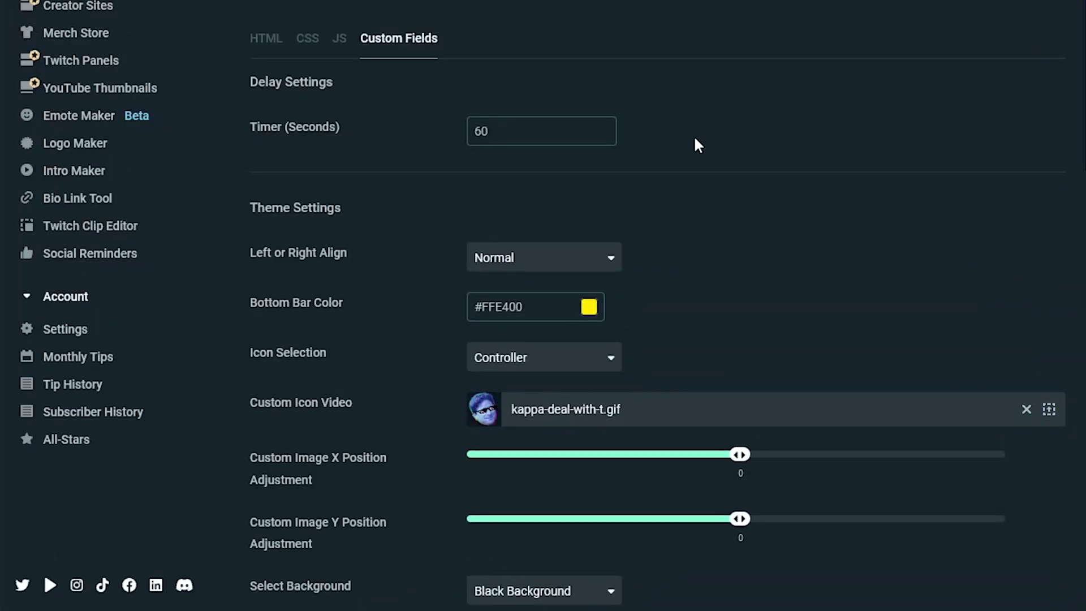
# - Edit the Delay Settings Timer (Seconds) value so it reads 6
pyautogui.write('0')
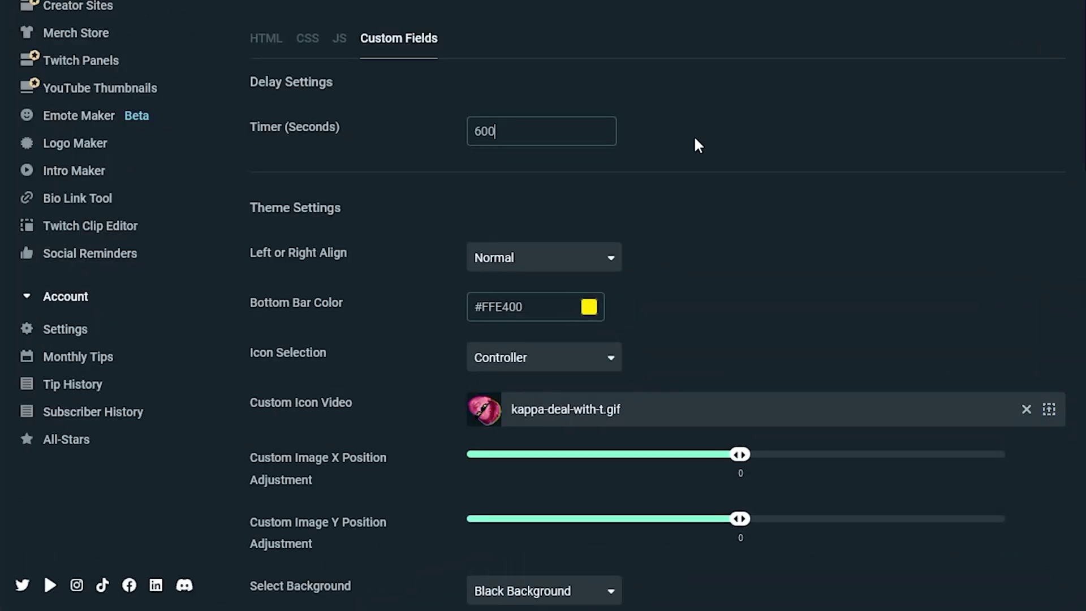
pyautogui.press('BackSpace')
pyautogui.press('BackSpace')
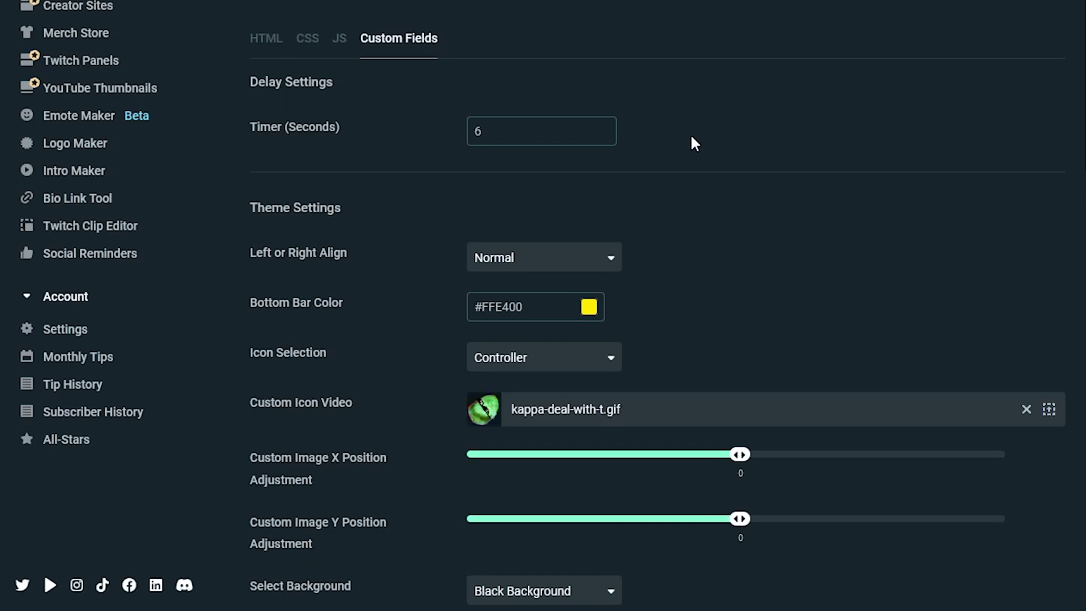
# - Keep the alignment at Normal, set the bottom bar color to #FF08F2, and copy the hex
pyautogui.scroll(-3, 693, 136)
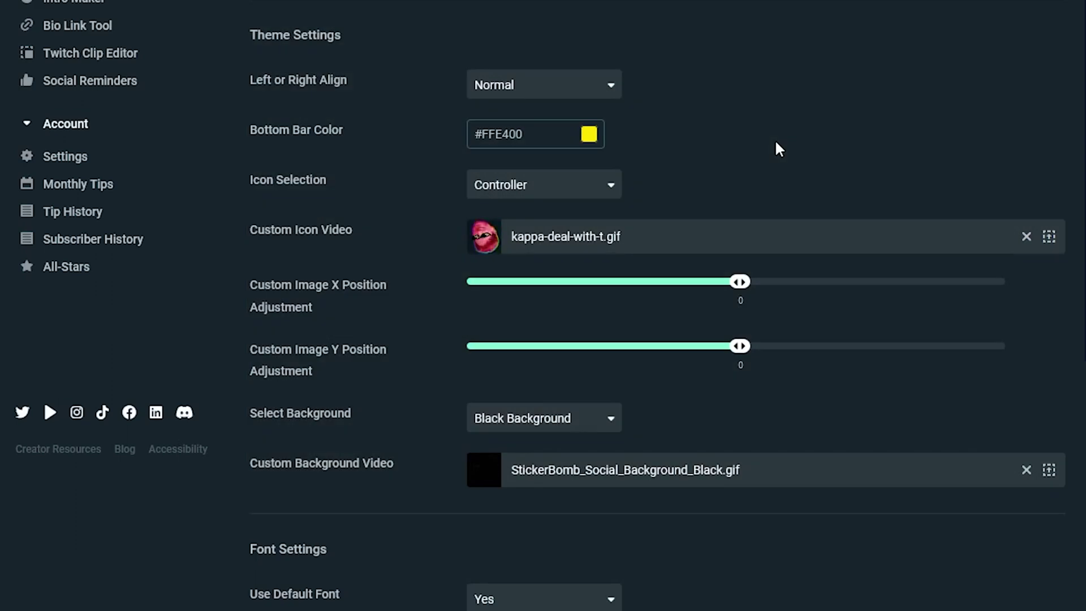
pyautogui.click(542, 90)
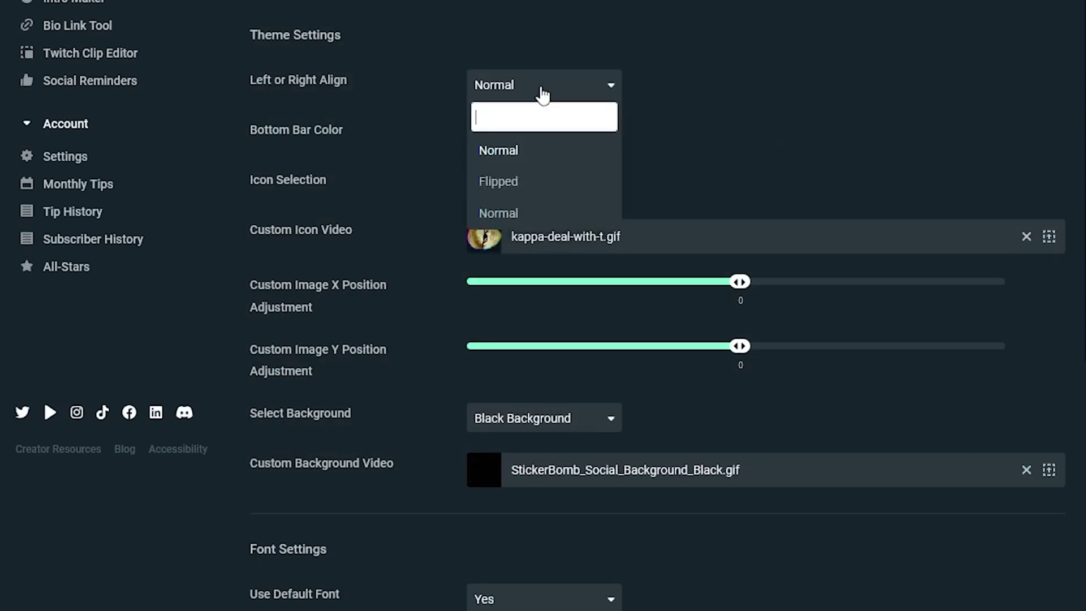
pyautogui.click(542, 93)
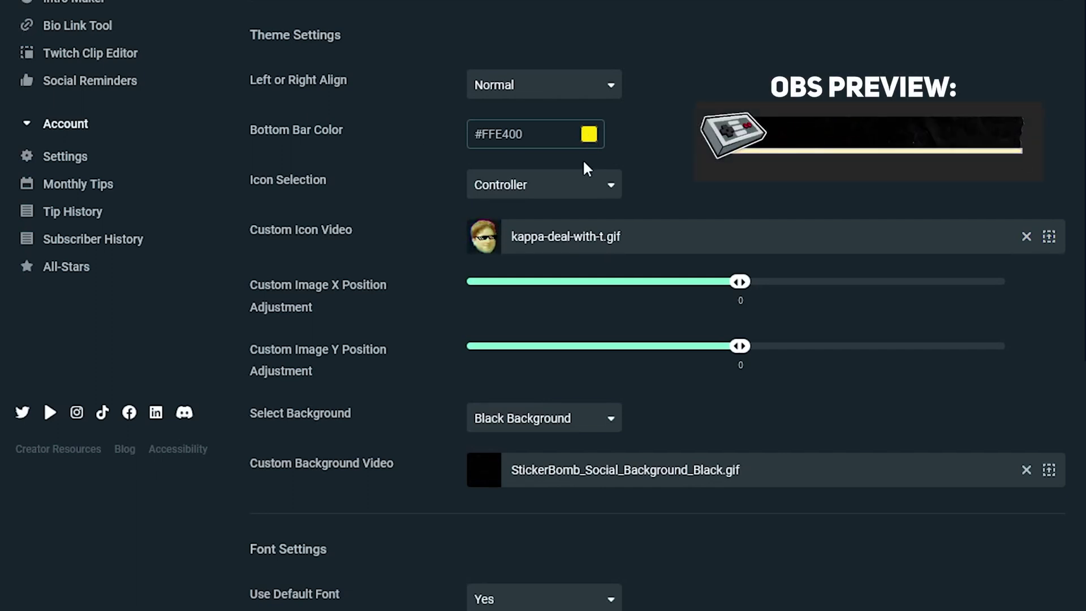
pyautogui.click(589, 136)
pyautogui.moveTo(649, 180); pyautogui.dragTo(691, 150)
pyautogui.click(684, 145)
pyautogui.tripleClick(515, 140)
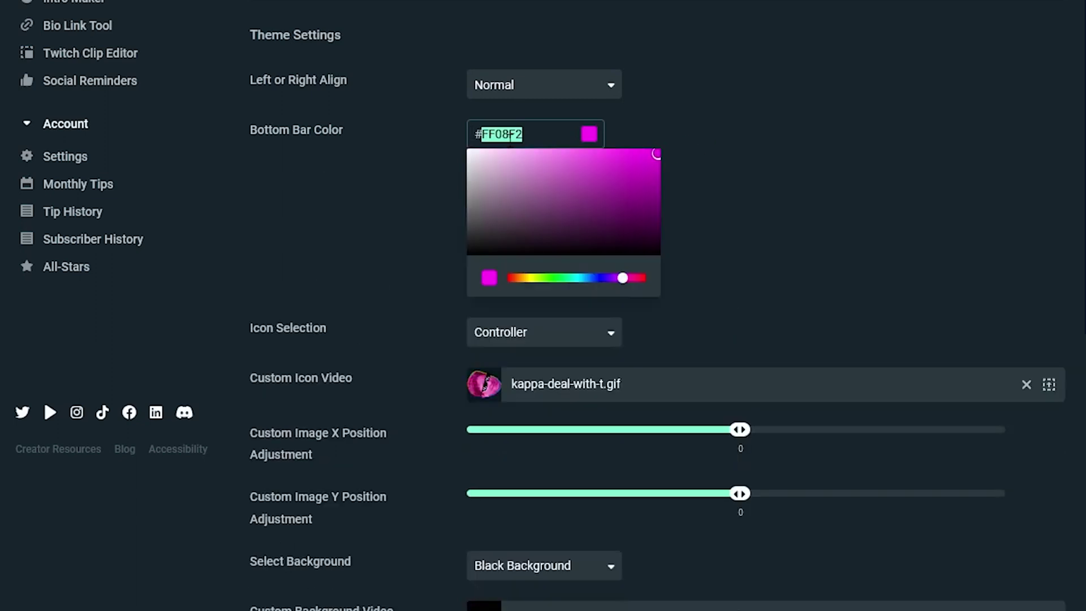
pyautogui.rightClick(513, 141)
pyautogui.click(578, 242)
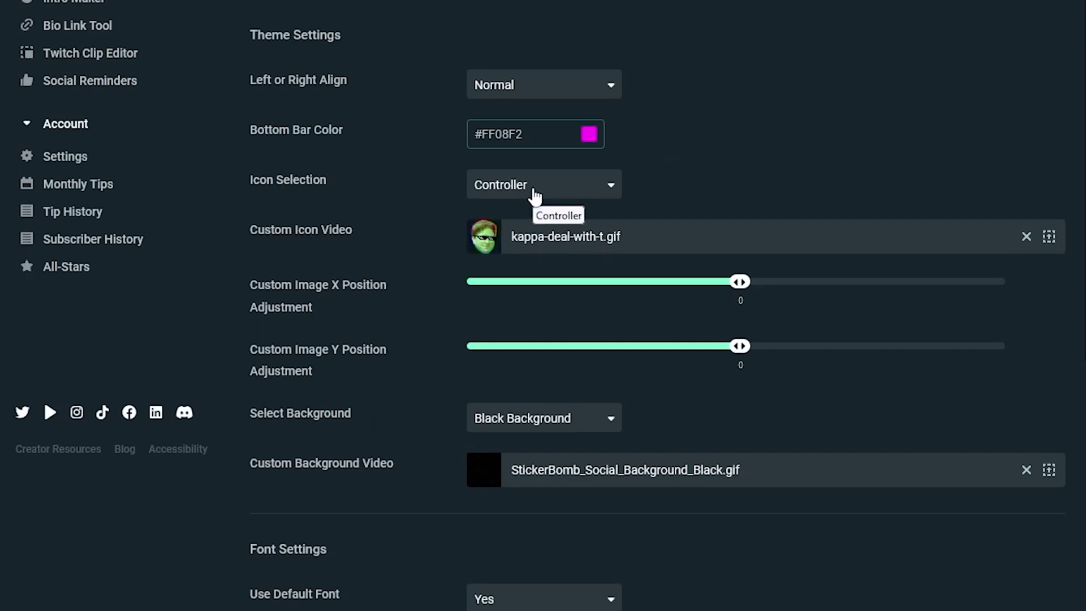
# - Set Icon Selection to Custom, using the kappa-deal-with-t.gif video
pyautogui.click(534, 196)
pyautogui.scroll(-2, 516, 305)
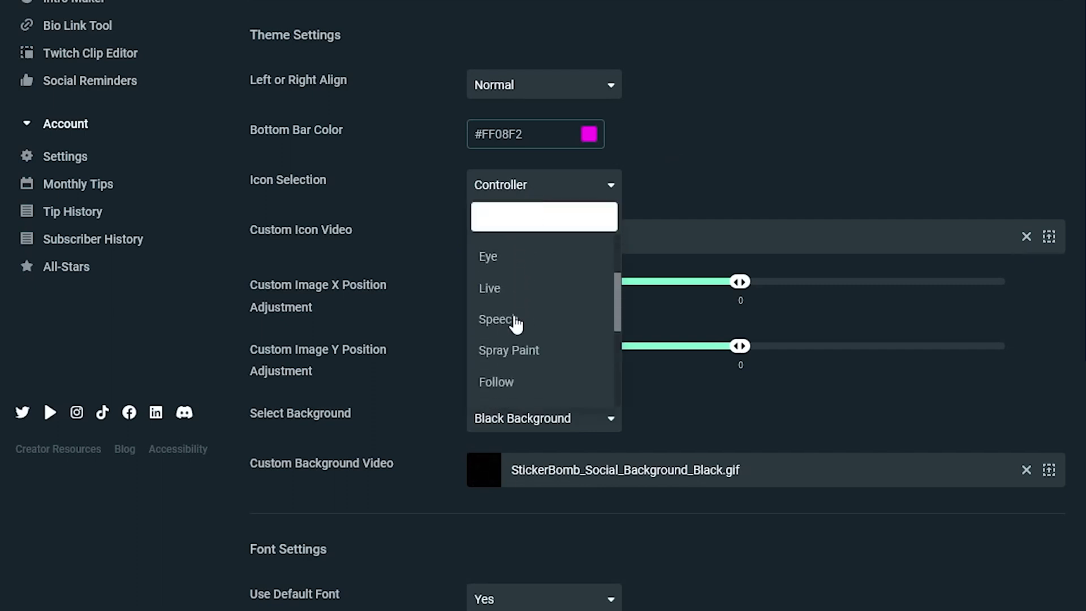
pyautogui.scroll(-4, 514, 323)
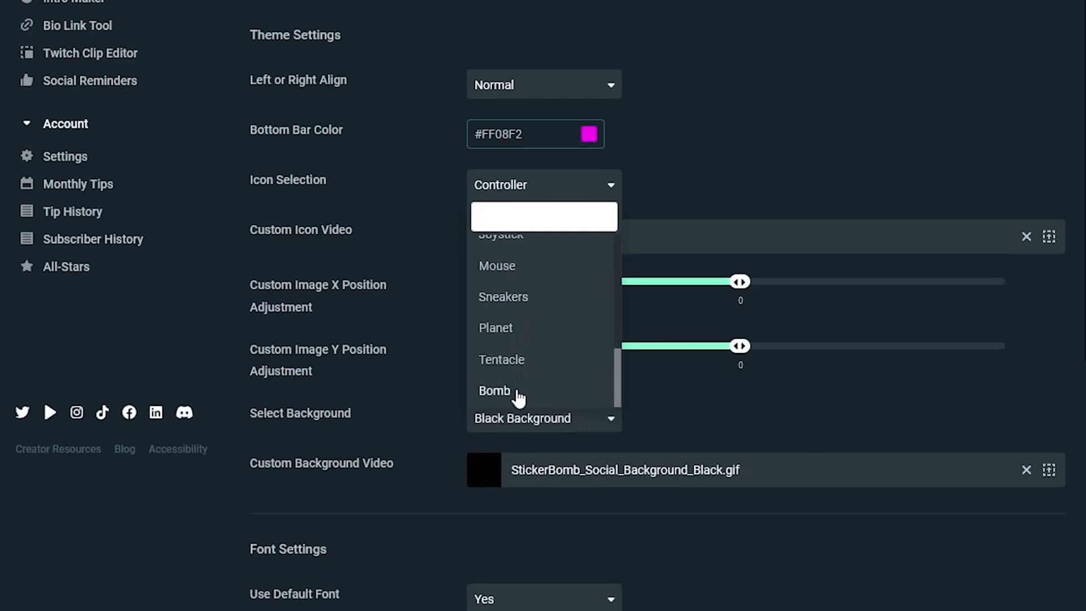
pyautogui.scroll(6, 518, 396)
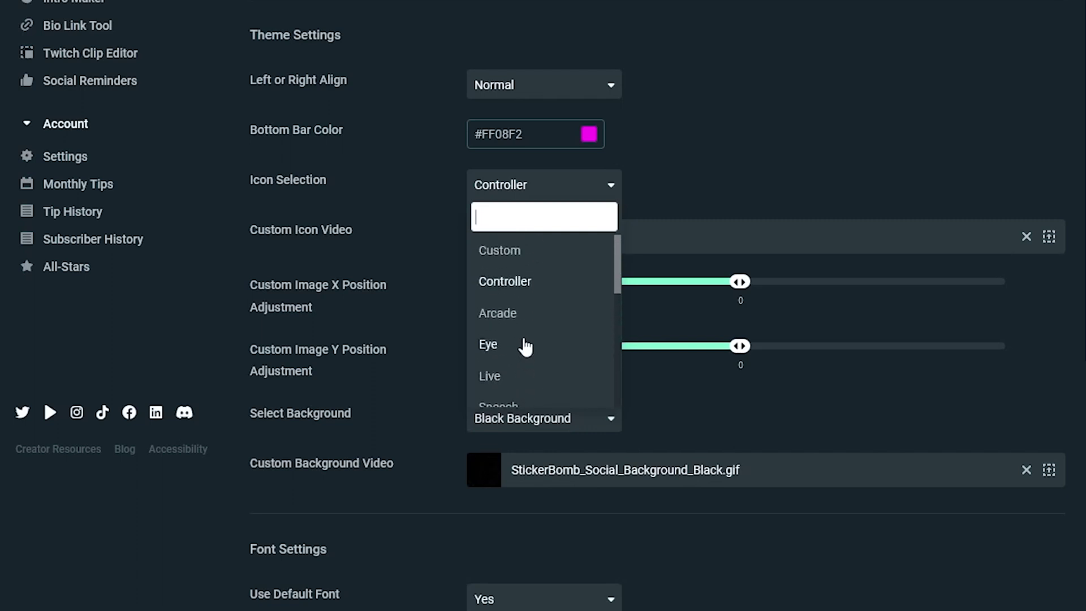
pyautogui.click(515, 252)
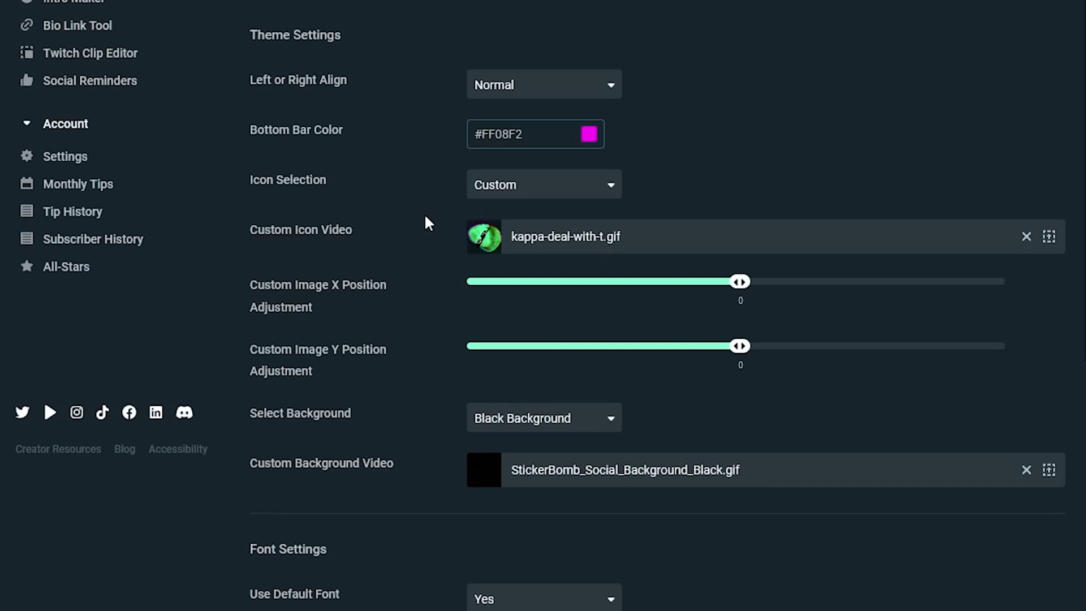
# - Keep Black Background as the widget background and save the widget settings
pyautogui.scroll(-2, 371, 412)
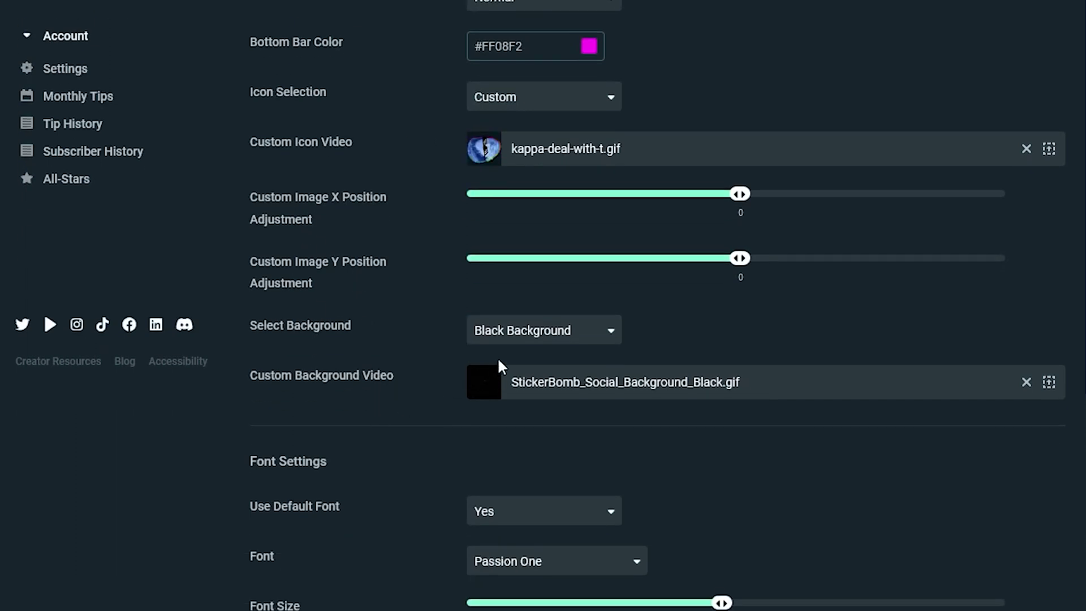
pyautogui.click(503, 339)
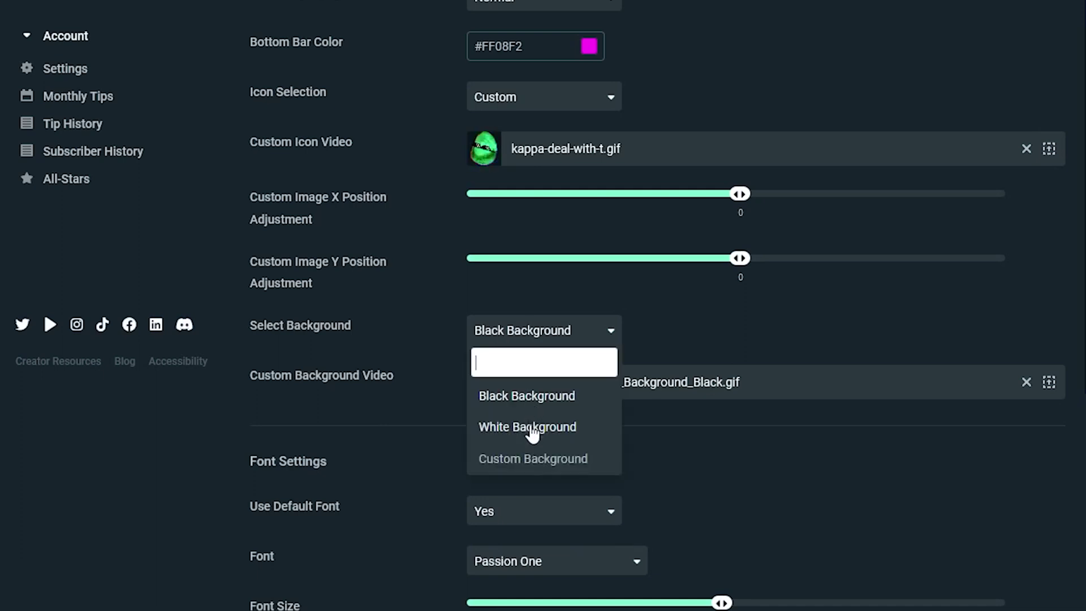
pyautogui.click(559, 342)
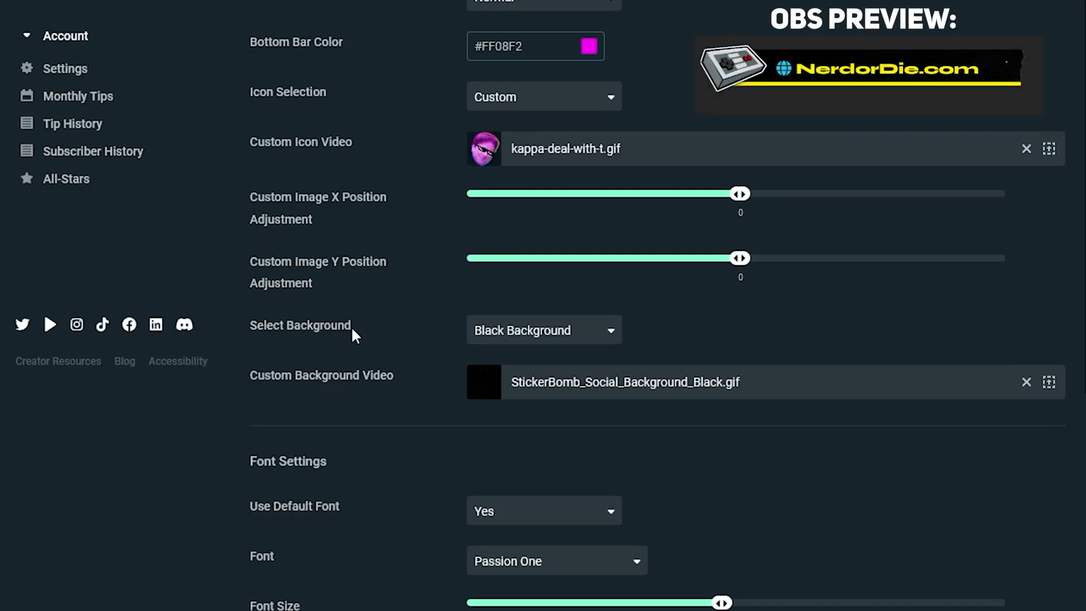
pyautogui.scroll(-15, 395, 385)
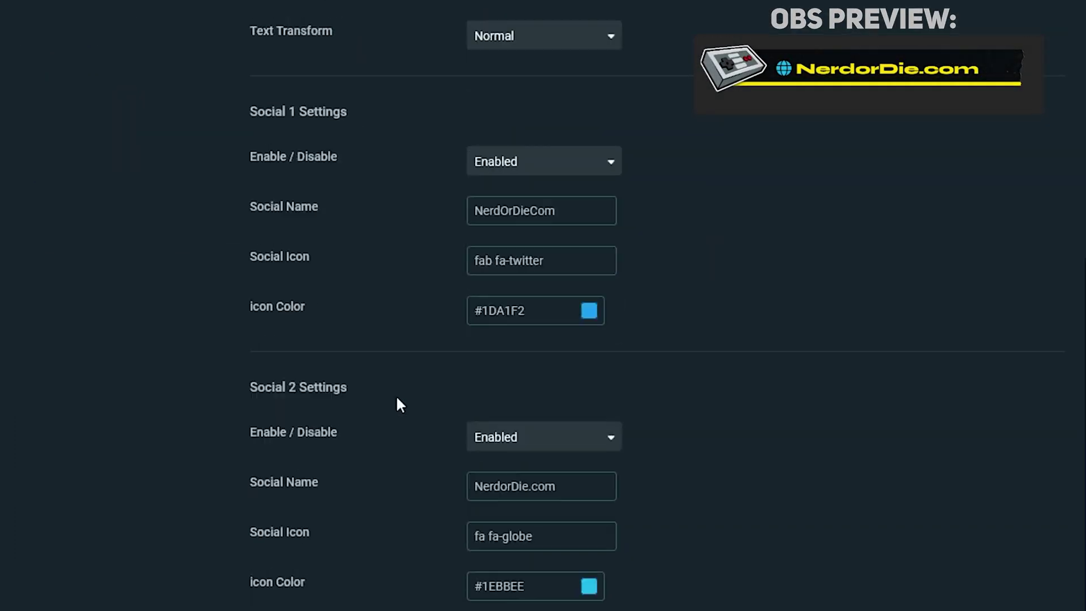
pyautogui.scroll(-3, 408, 415)
pyautogui.click(892, 575)
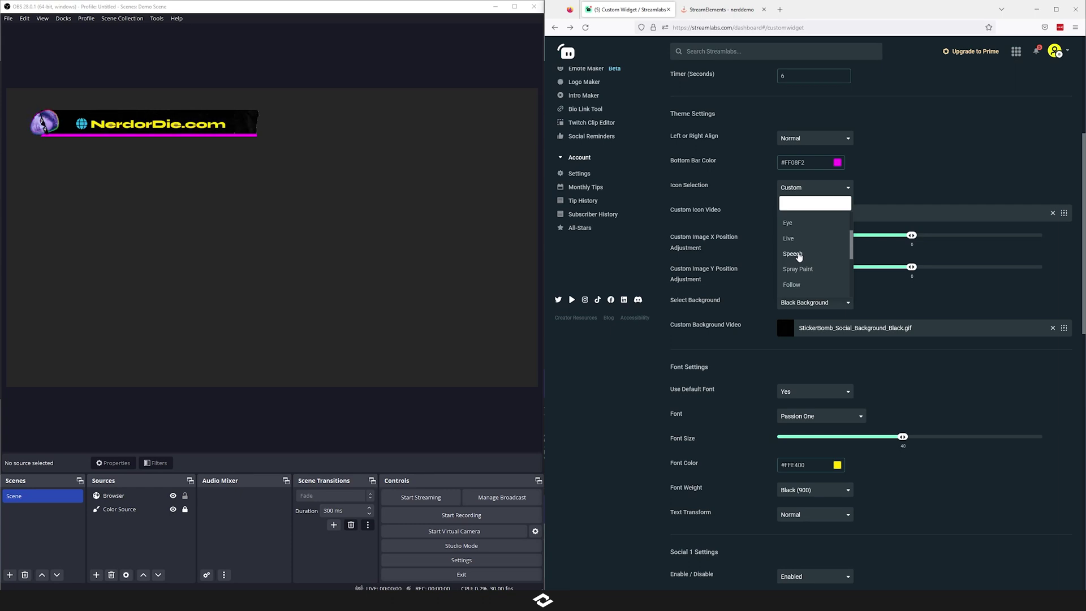
# - Set Icon Selection to Eye and Use Default Font to No
pyautogui.scroll(2, 802, 264)
pyautogui.click(799, 270)
pyautogui.scroll(-4, 752, 270)
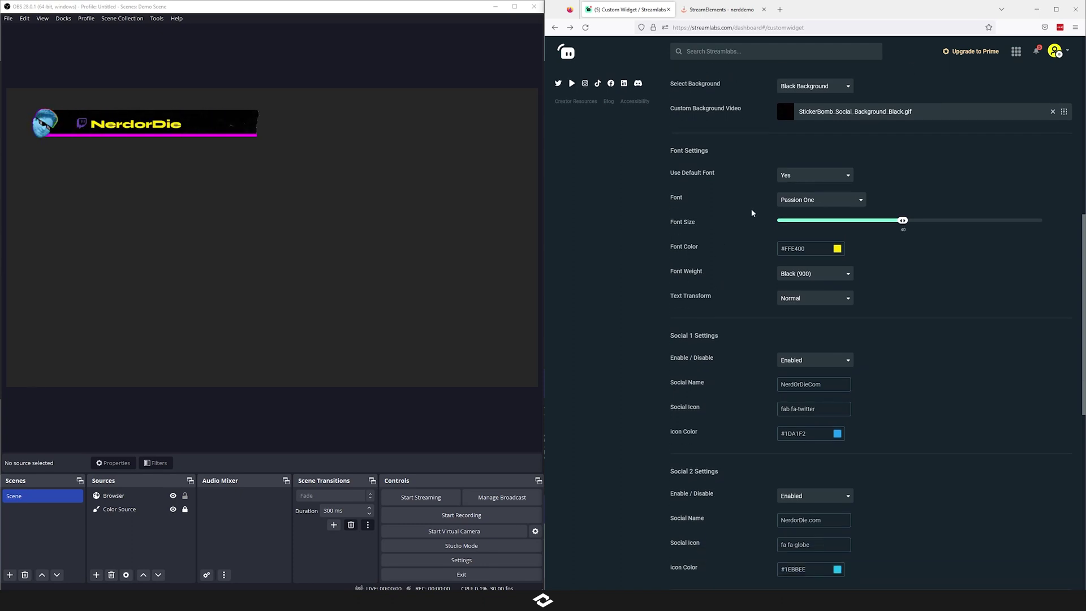
pyautogui.click(810, 179)
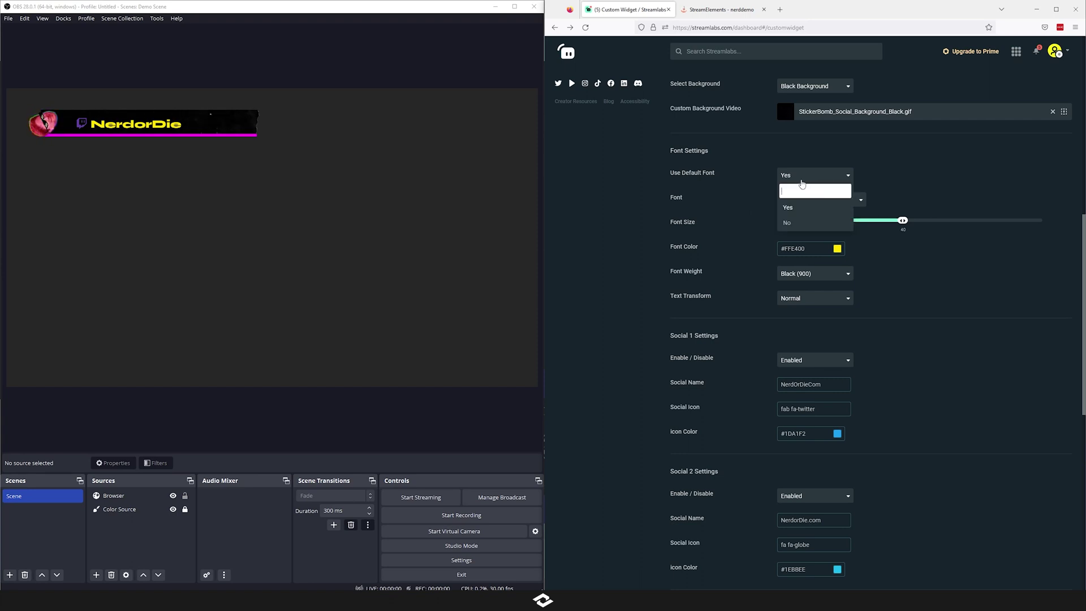
pyautogui.click(789, 222)
# - Set the font to Poor Story with font colour #FF08F2
pyautogui.click(818, 202)
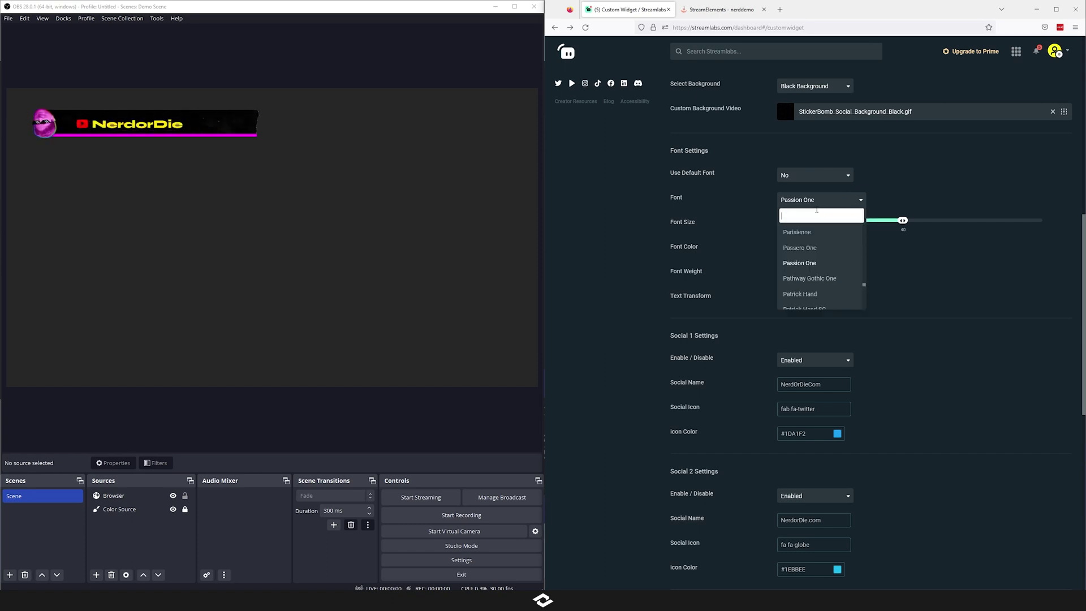
pyautogui.scroll(-2, 824, 278)
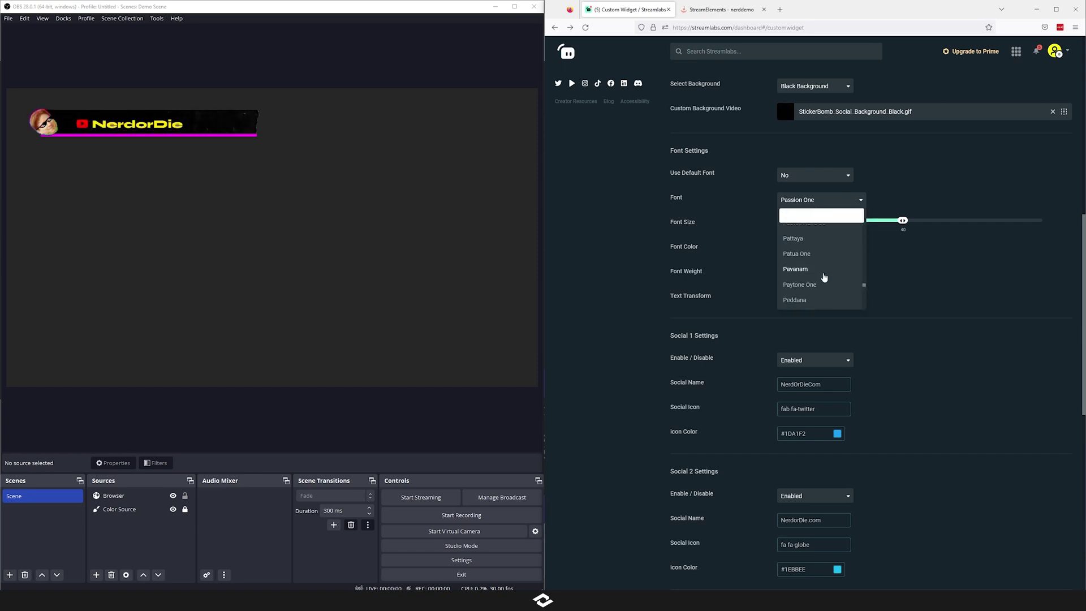
pyautogui.scroll(-4, 824, 277)
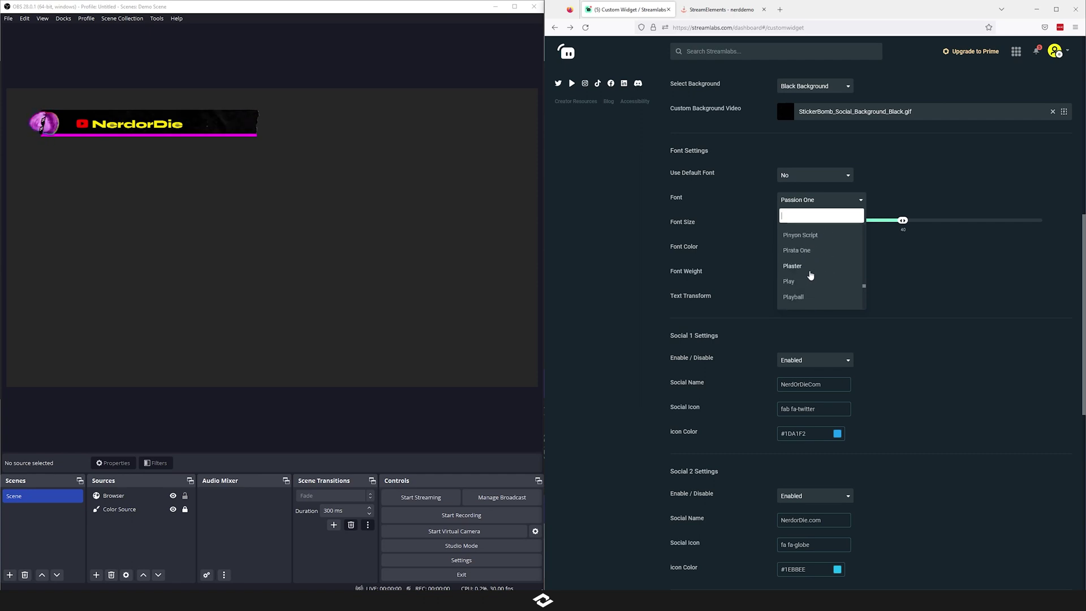
pyautogui.scroll(-3, 808, 274)
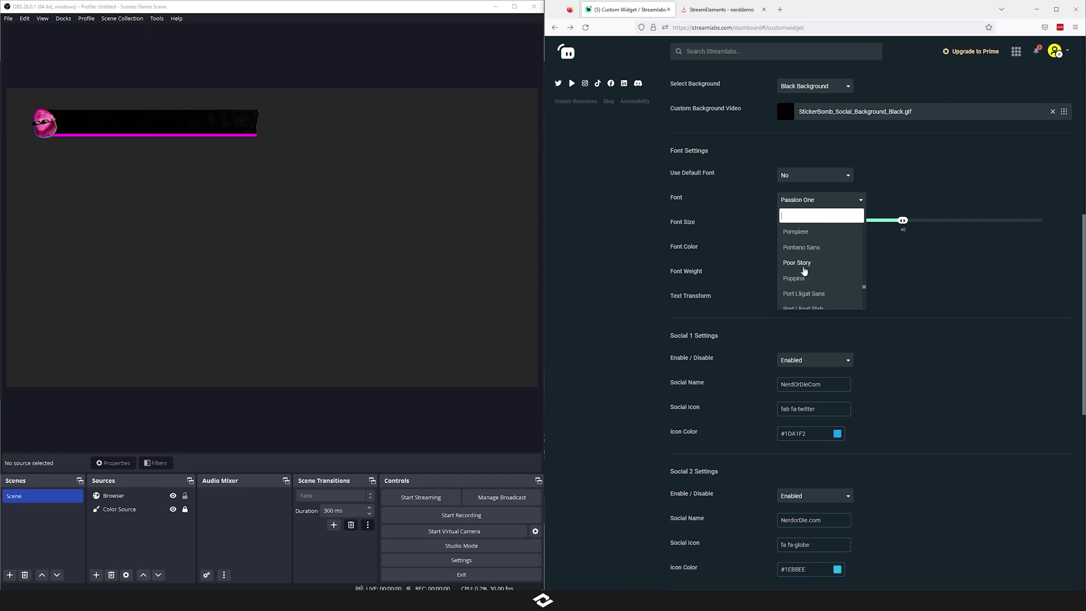
pyautogui.click(797, 262)
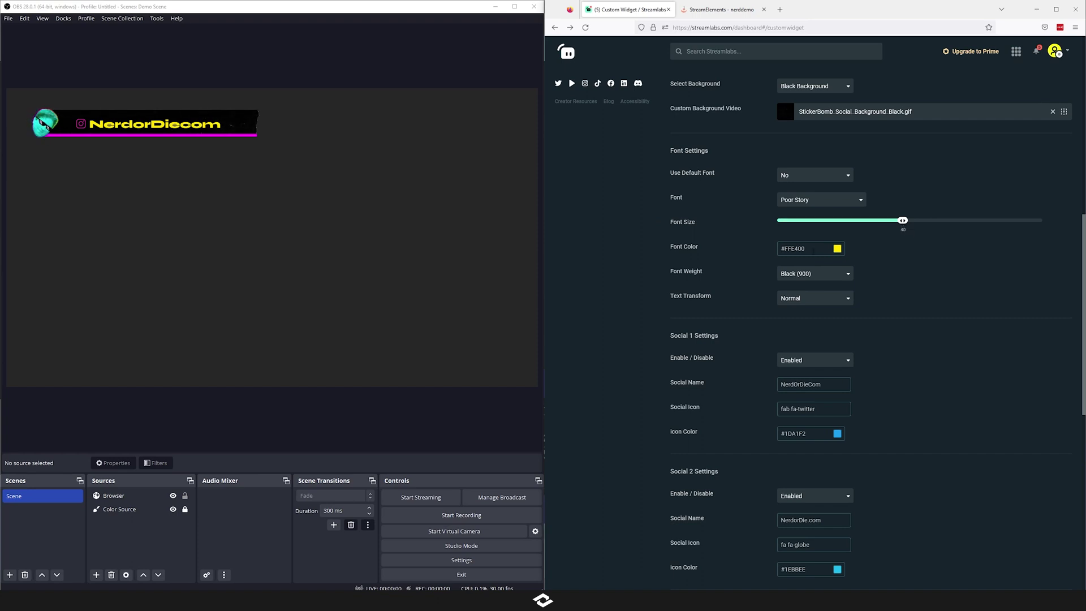
pyautogui.click(816, 249)
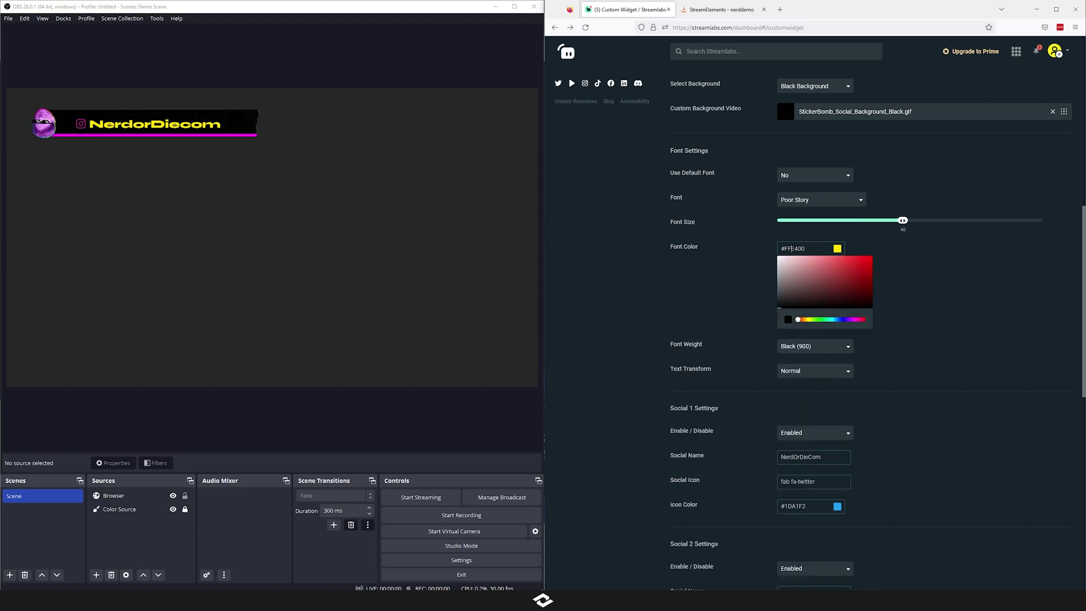
pyautogui.write('FF08F2')
pyautogui.click(912, 264)
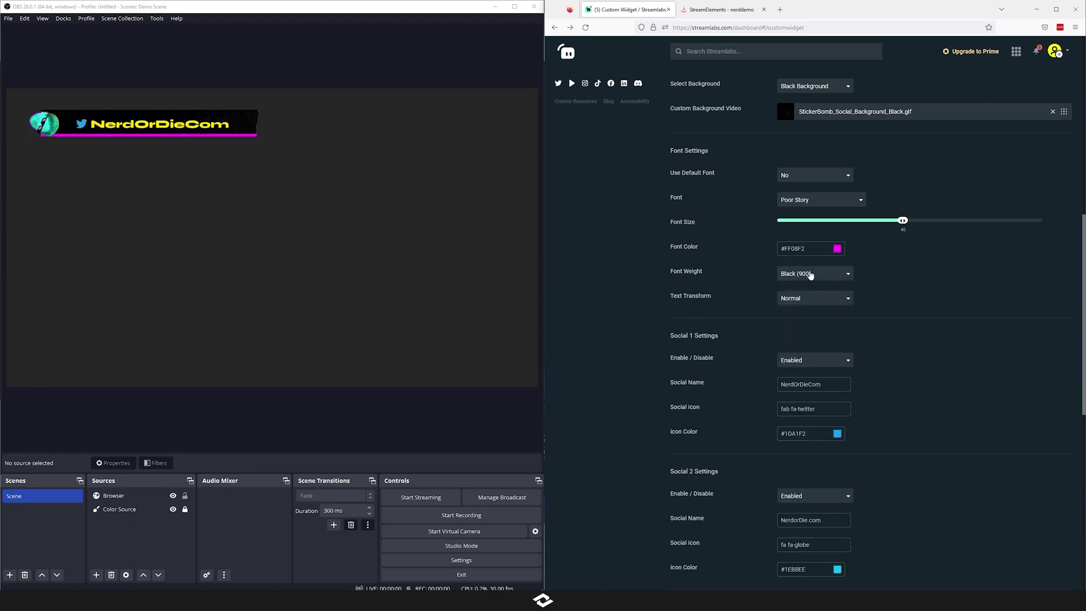
# - Set Font Weight to Medium (600), leaving Text Transform on Normal after trying uppercase
pyautogui.click(810, 276)
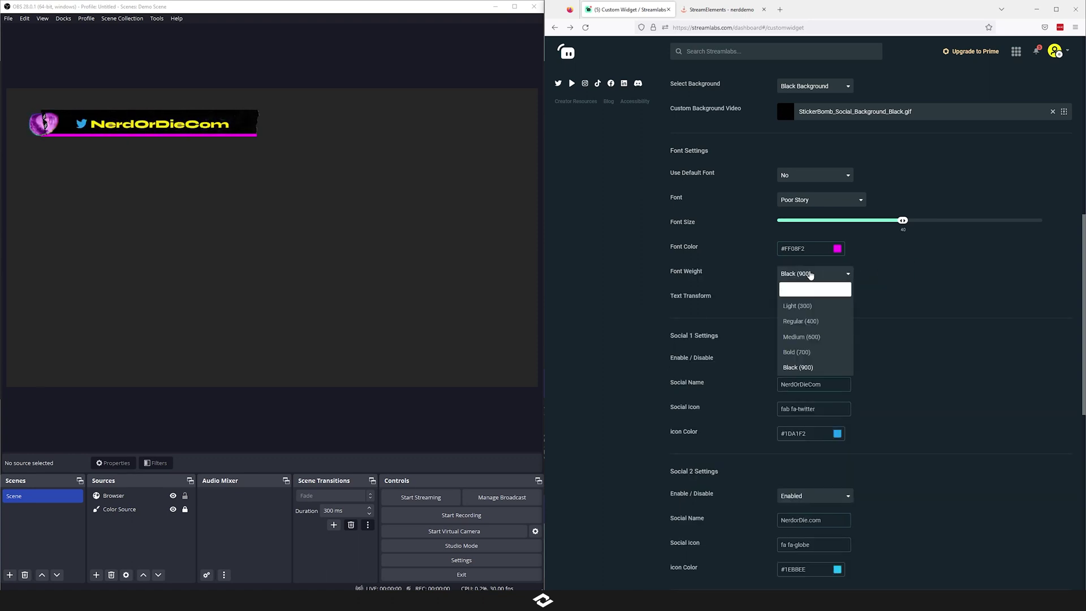
pyautogui.click(809, 336)
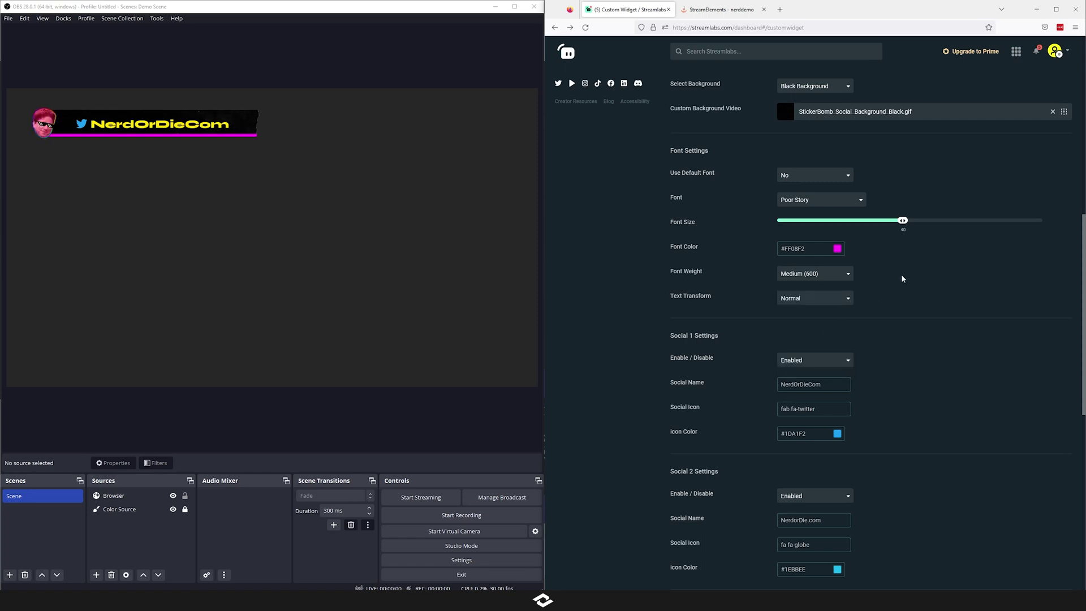
pyautogui.click(809, 306)
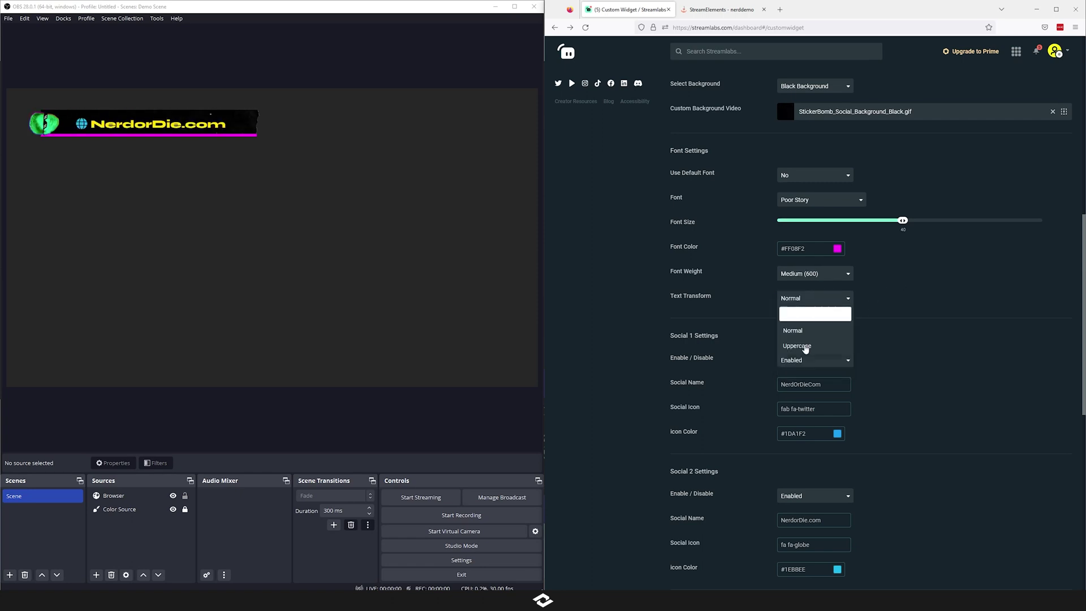
pyautogui.click(803, 346)
pyautogui.click(823, 302)
pyautogui.click(803, 333)
pyautogui.scroll(-1, 894, 291)
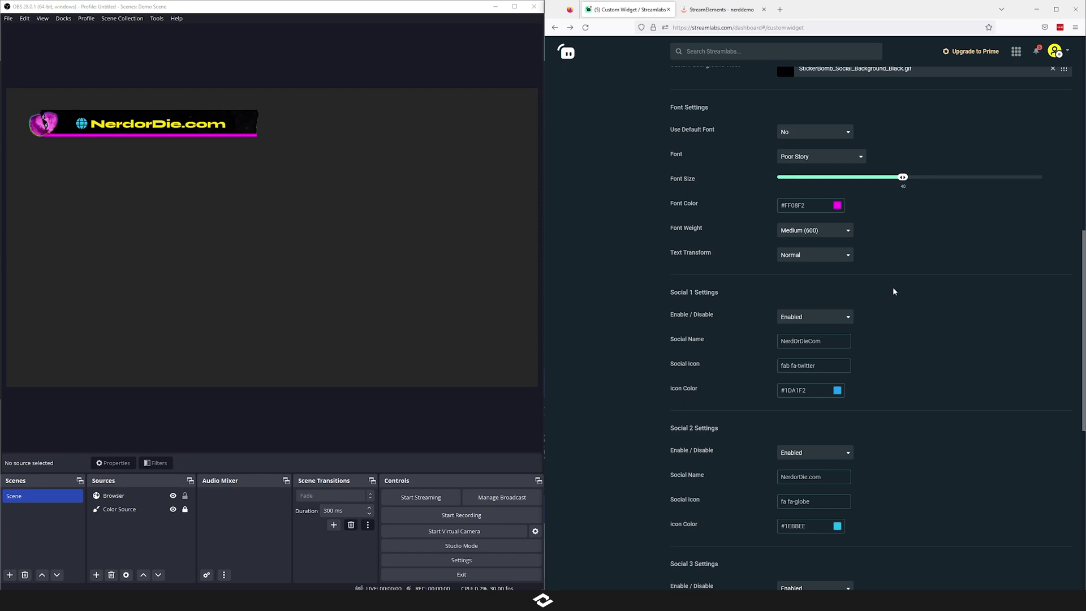
pyautogui.scroll(-10, 883, 396)
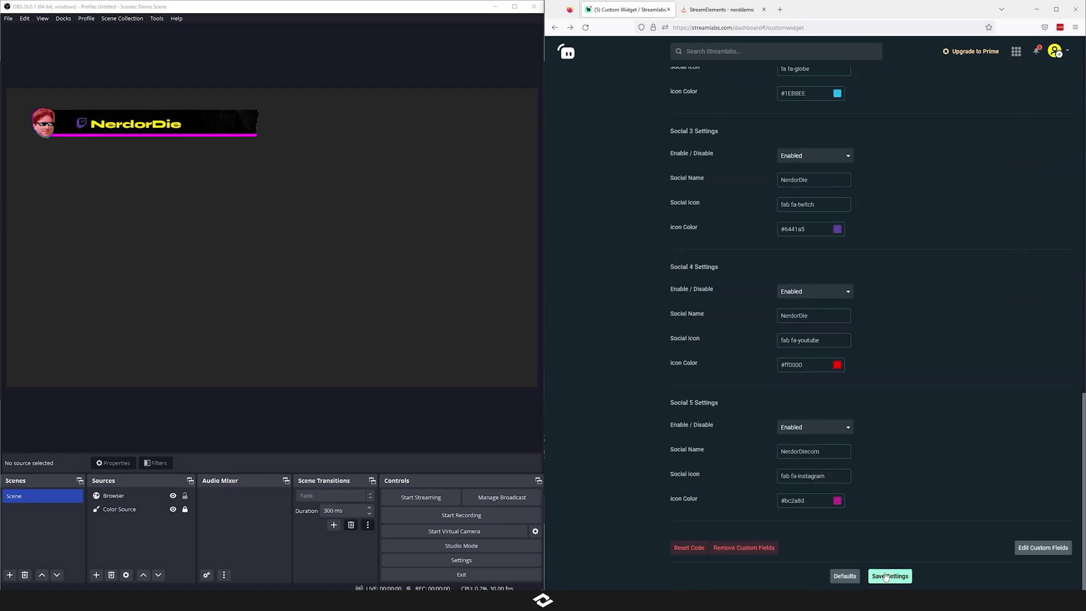
# - Save the widget, switch Use Default Font back to Yes, and save again
pyautogui.click(885, 577)
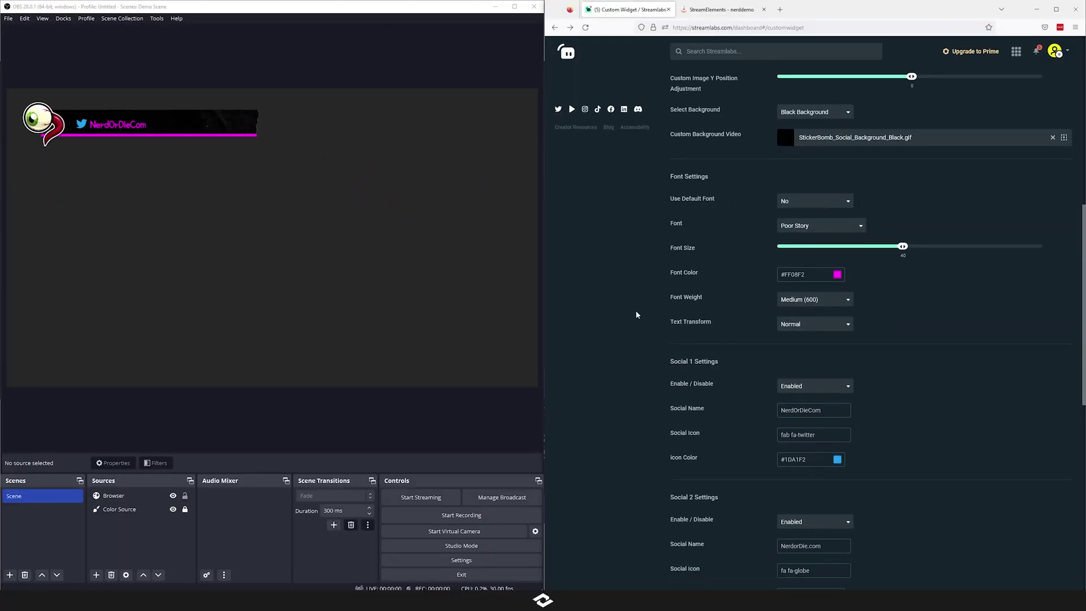
pyautogui.scroll(1, 636, 314)
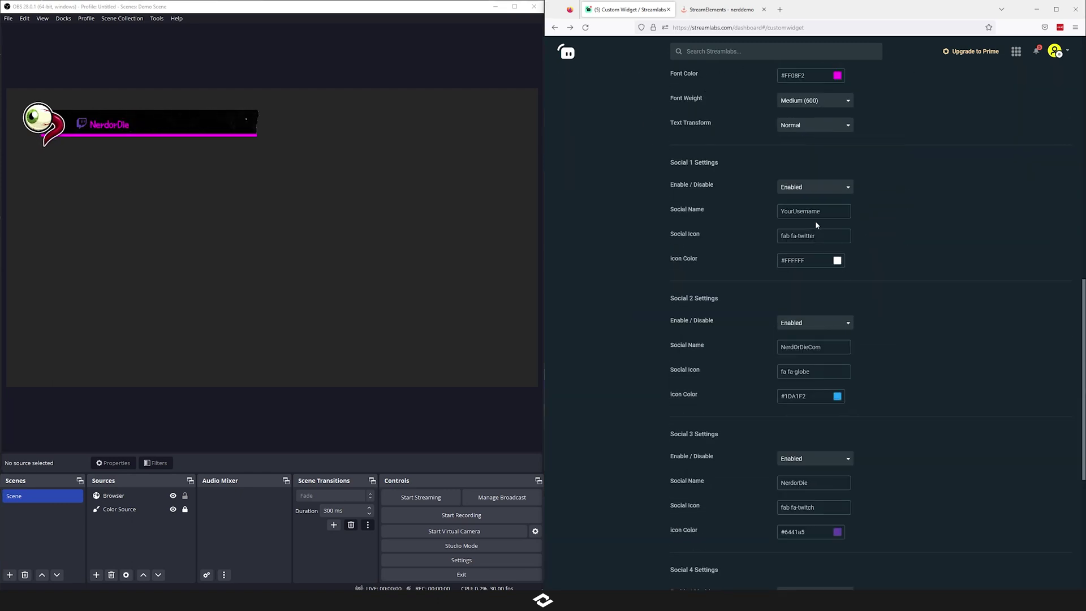
pyautogui.scroll(5, 997, 309)
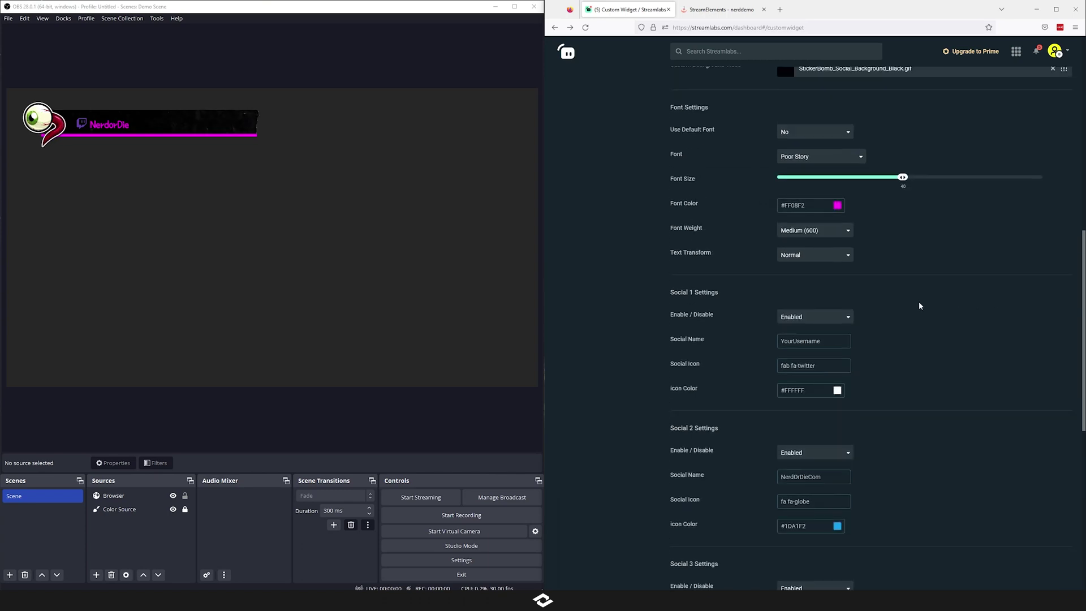
pyautogui.click(814, 131)
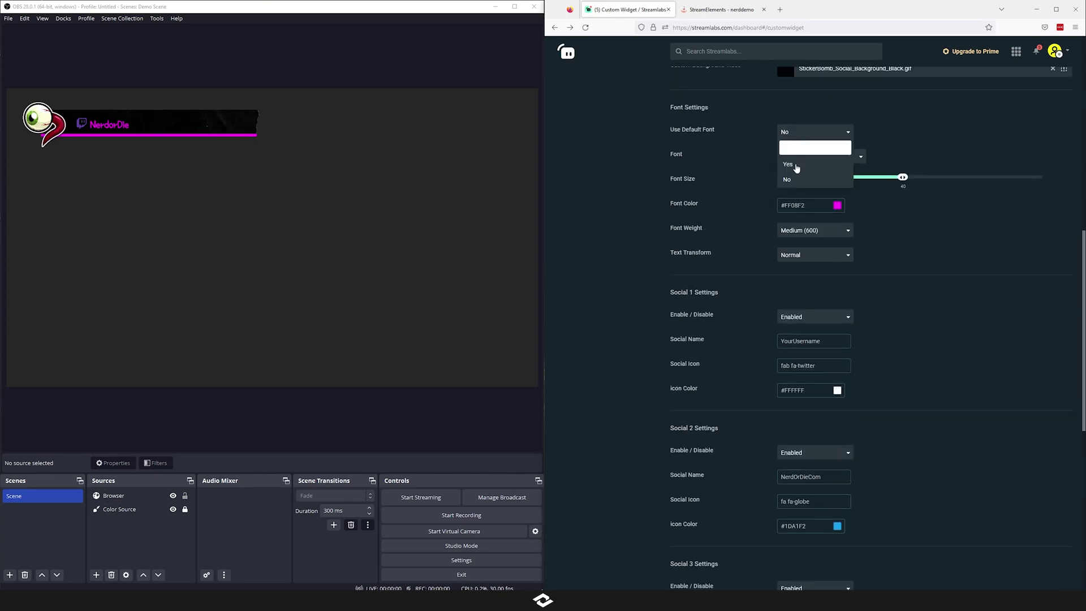
pyautogui.click(795, 168)
pyautogui.scroll(-8, 936, 396)
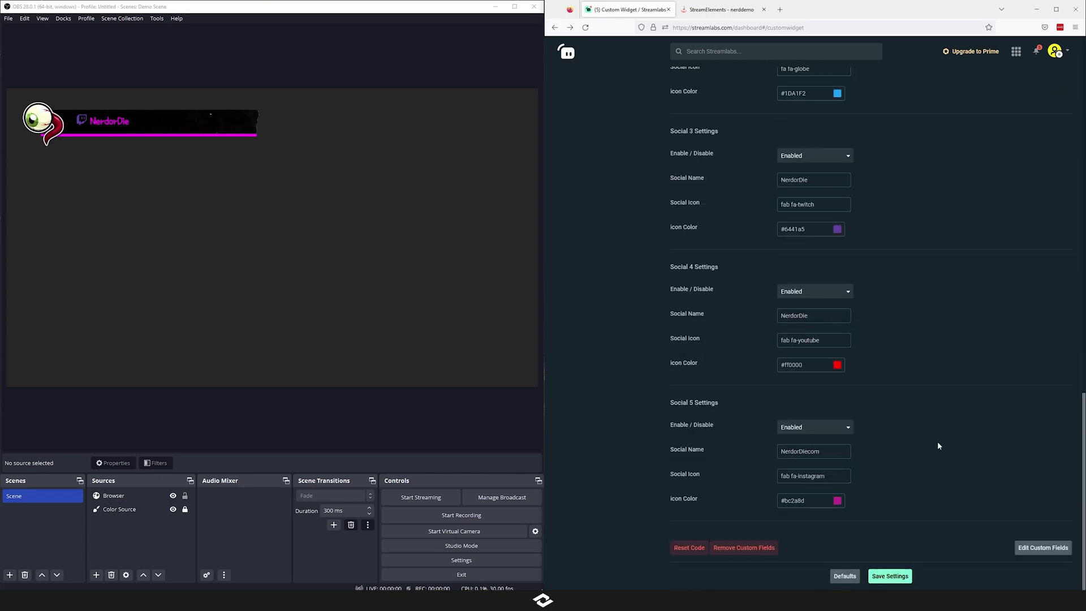
pyautogui.click(890, 576)
pyautogui.scroll(5, 934, 371)
pyautogui.scroll(1, 934, 374)
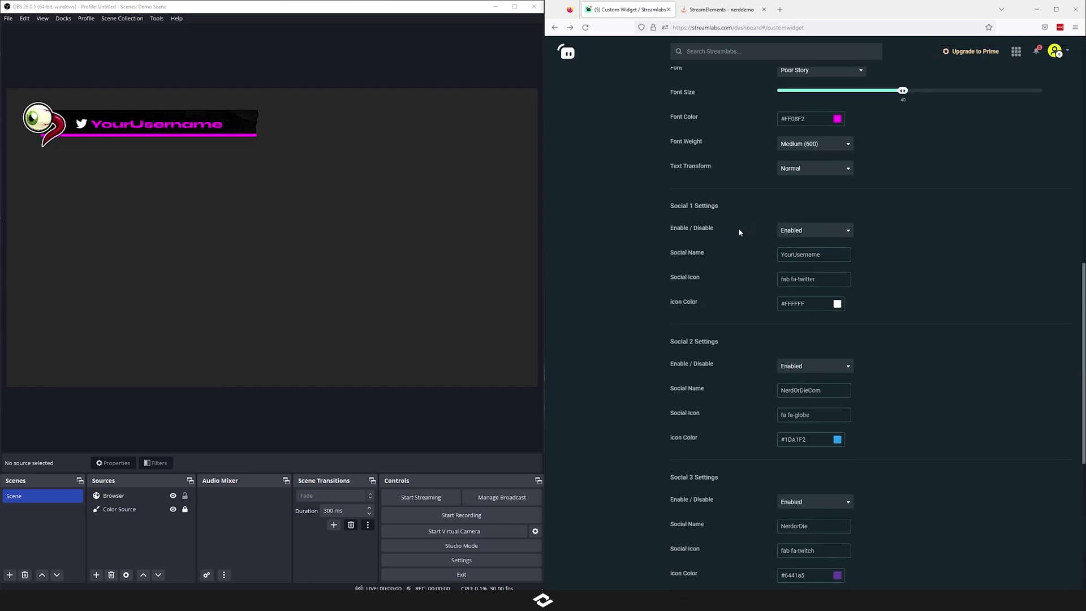
# - Enter YourUsername as Social 1's name and paste it over Social 2's NerdOrDieCom
pyautogui.doubleClick(801, 255)
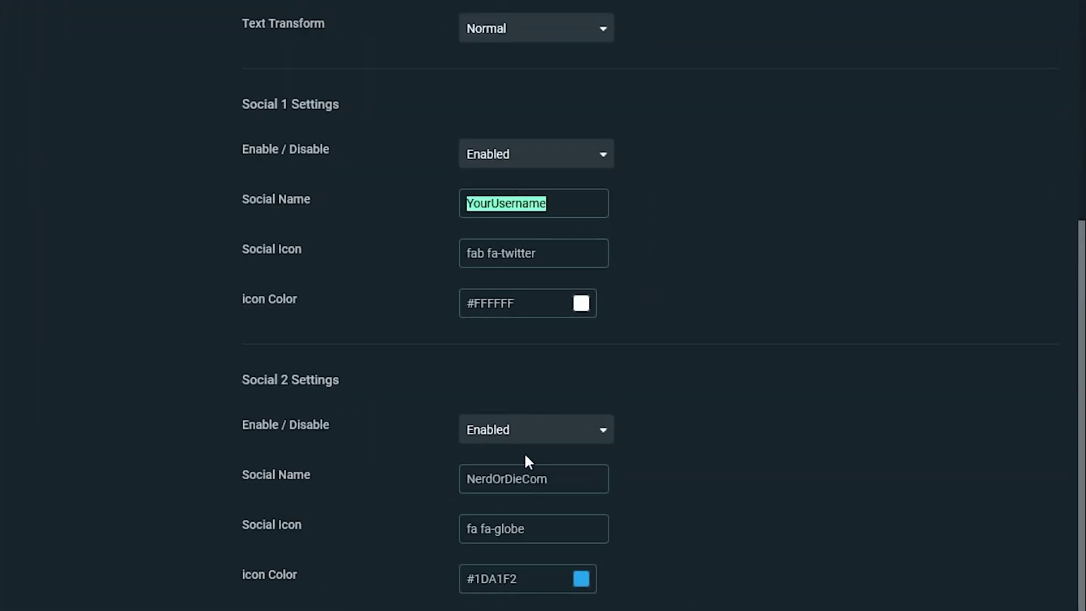
pyautogui.write('@')
pyautogui.press('BackSpace')
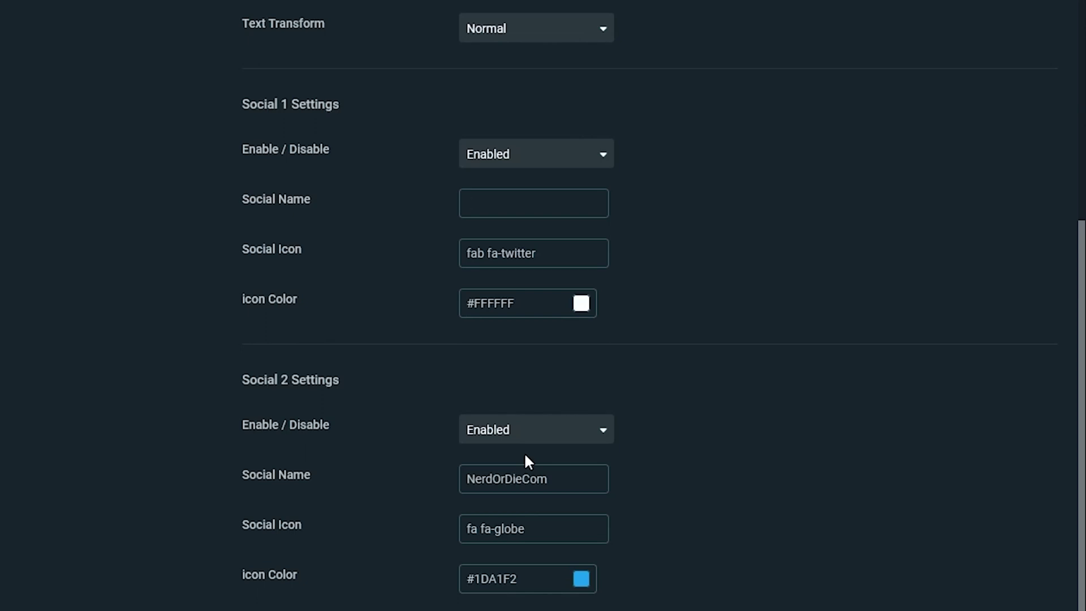
pyautogui.write('YourUsername')
pyautogui.hotkey('ctrl', 'a')
pyautogui.hotkey('ctrl', 'c')
pyautogui.doubleClick(530, 479)
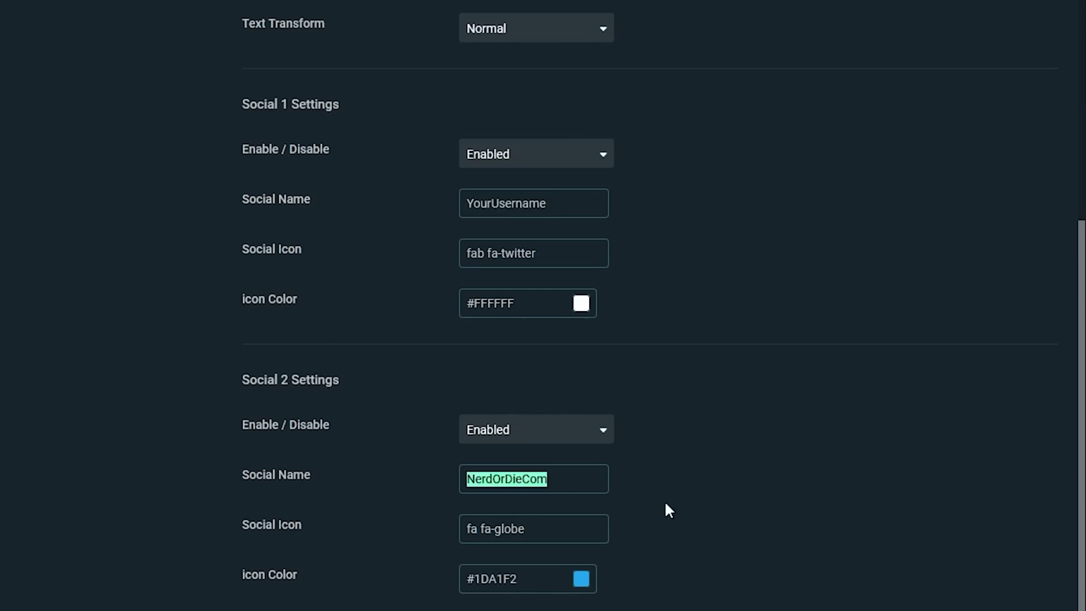
pyautogui.hotkey('ctrl', 'v')
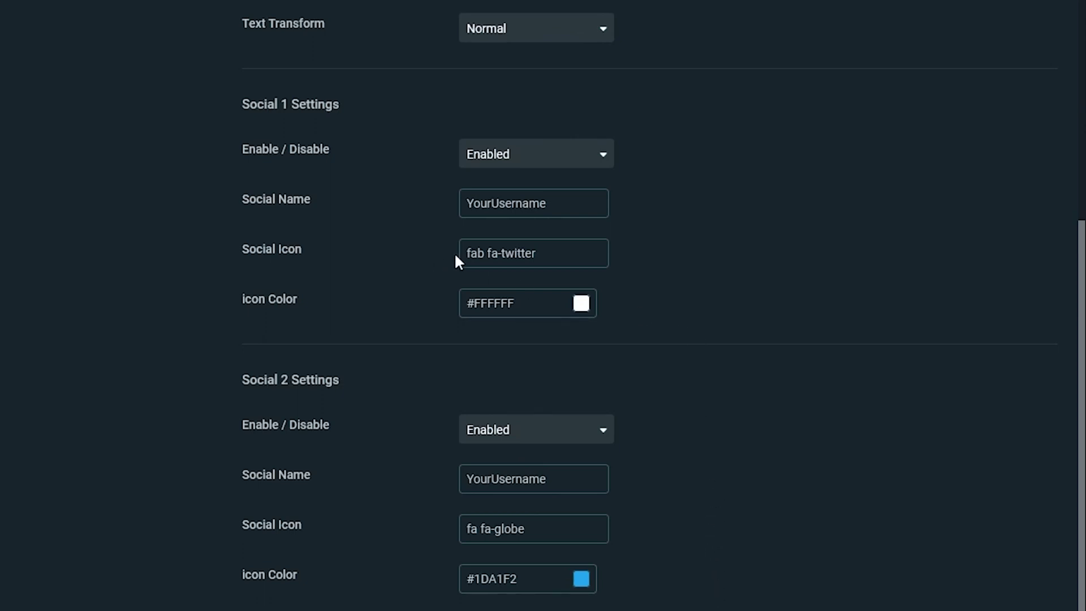
# - Select the Social 1 icon text 'fab fa-twitter'
pyautogui.click(546, 254)
pyautogui.hotkey('ctrl', 'a')
pyautogui.click(836, 306)
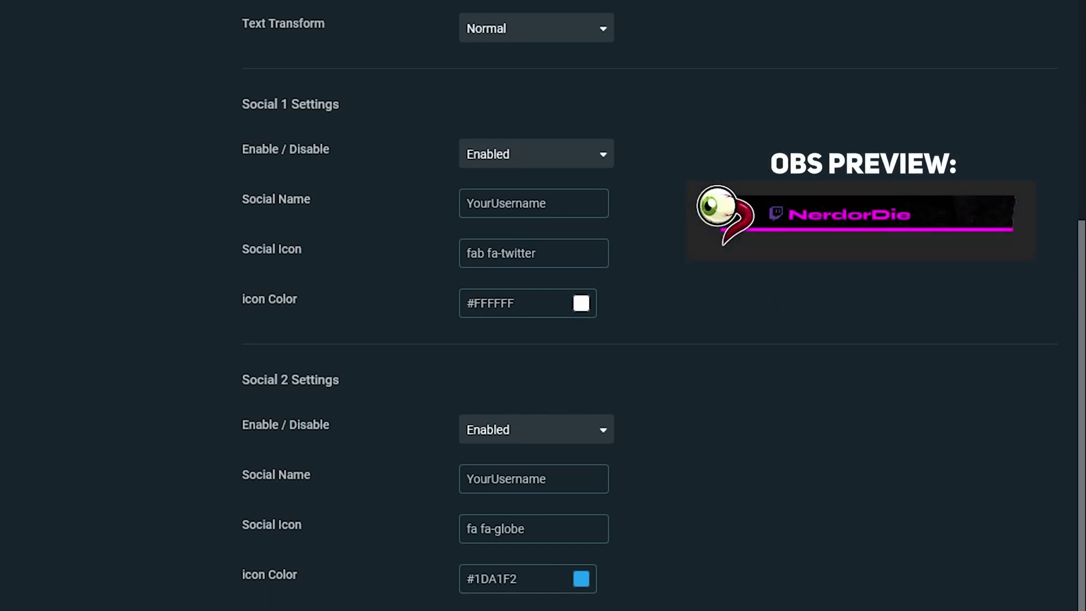
pyautogui.click(566, 252)
pyautogui.hotkey('ctrl', 'a')
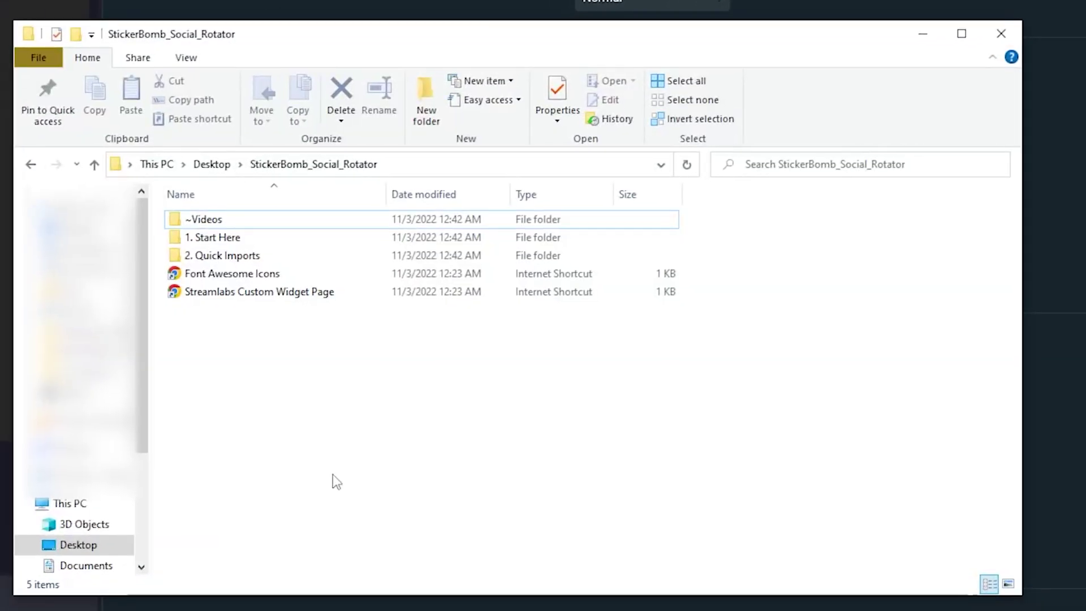
# - Open the Font Awesome icons page and go to the heartbeat icon's page
pyautogui.doubleClick(233, 275)
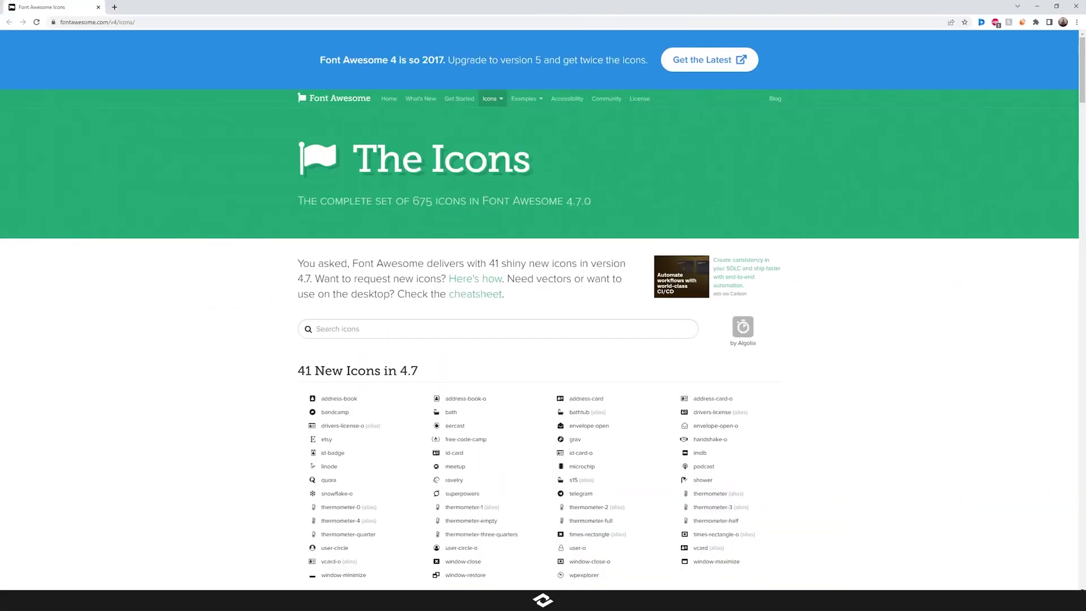
pyautogui.scroll(-13, 252, 320)
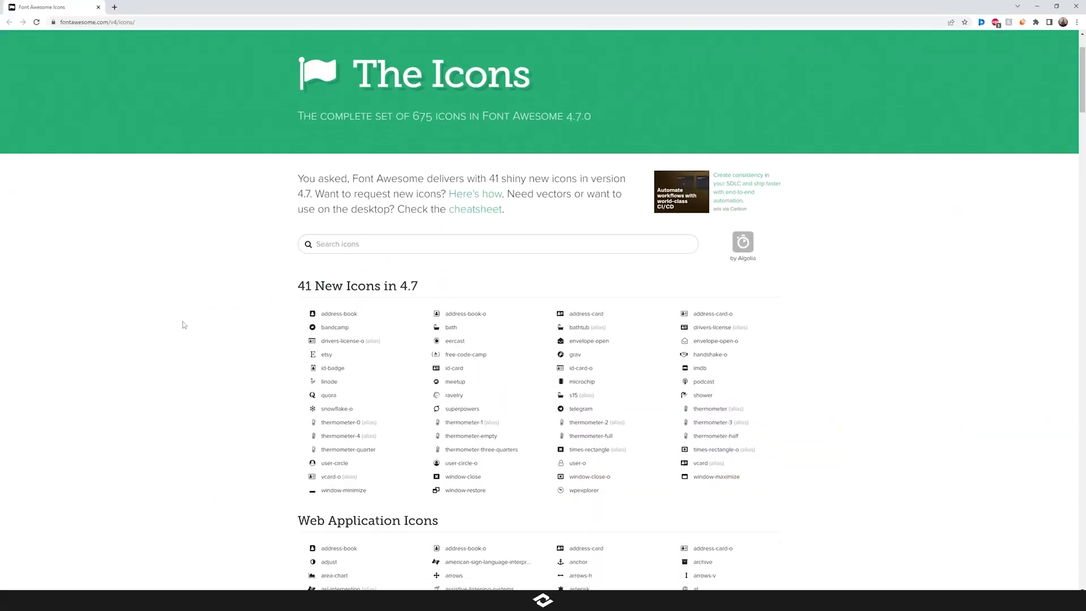
pyautogui.scroll(-10, 257, 321)
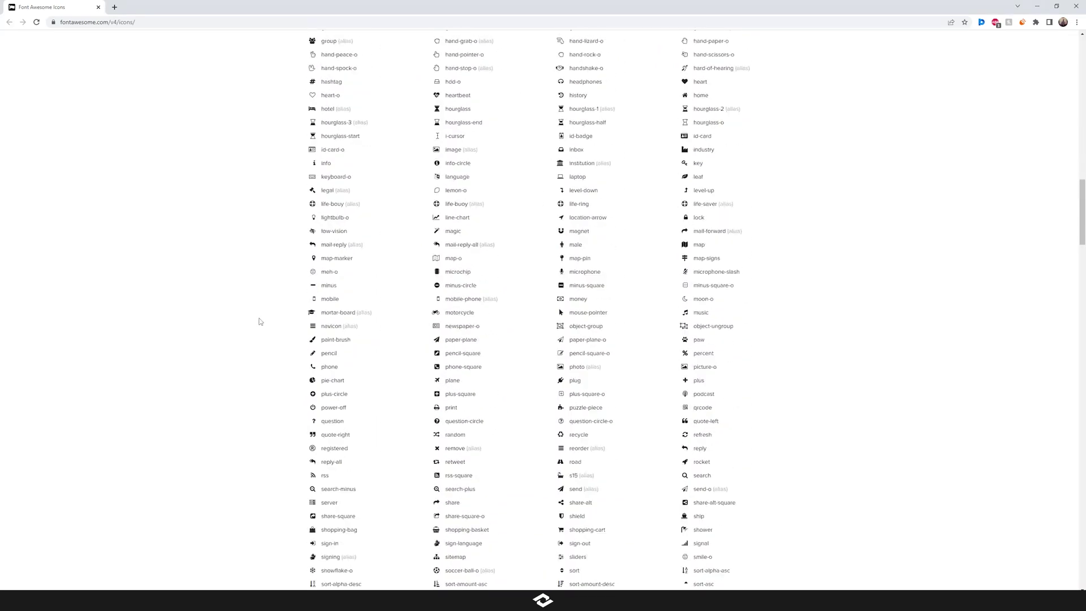
pyautogui.press('Home')
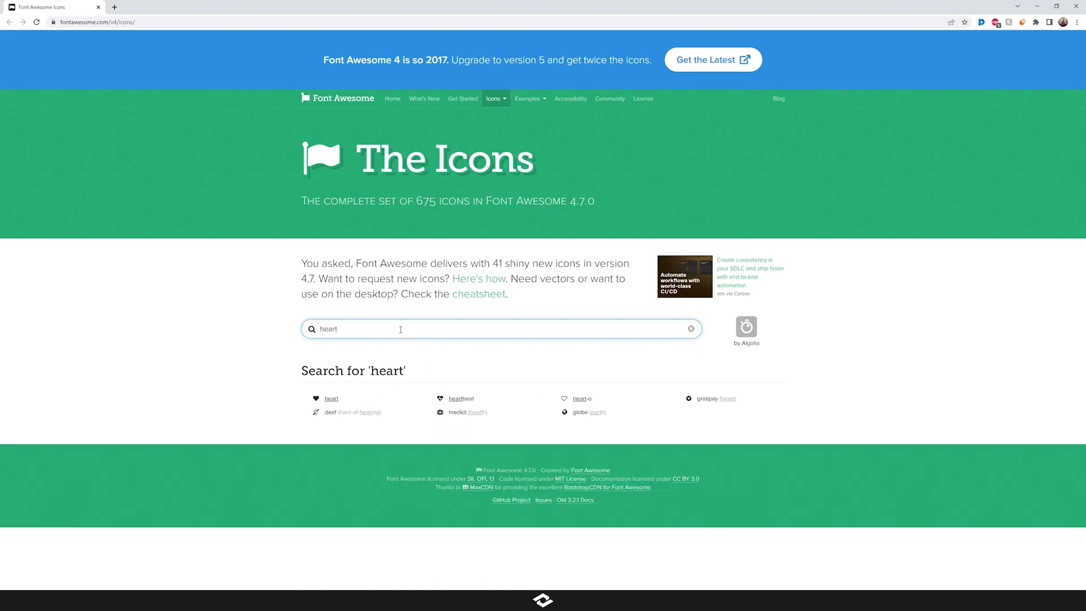
pyautogui.click(457, 398)
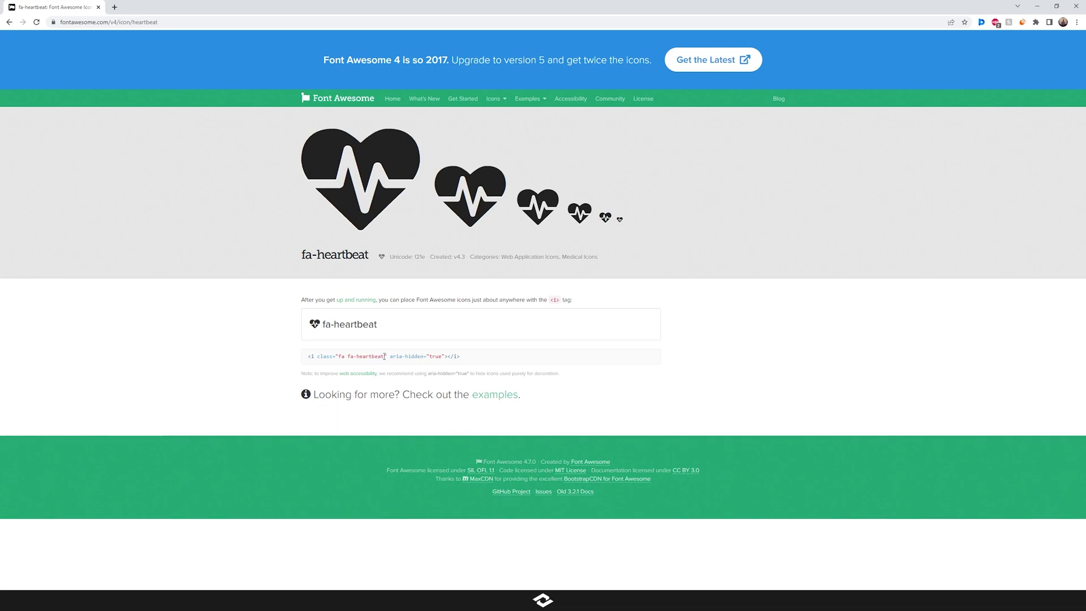
# - Copy the class name 'fa fa-heartbeat' from the code and minimize the browser
pyautogui.moveTo(376, 366); pyautogui.dragTo(344, 363)
pyautogui.rightClick(386, 355)
pyautogui.click(396, 367)
pyautogui.click(1038, 7)
# - Replace Social 1's 'fab fa-twitter' icon with 'fa fa-heartbeat' and save the widget
pyautogui.click(998, 129)
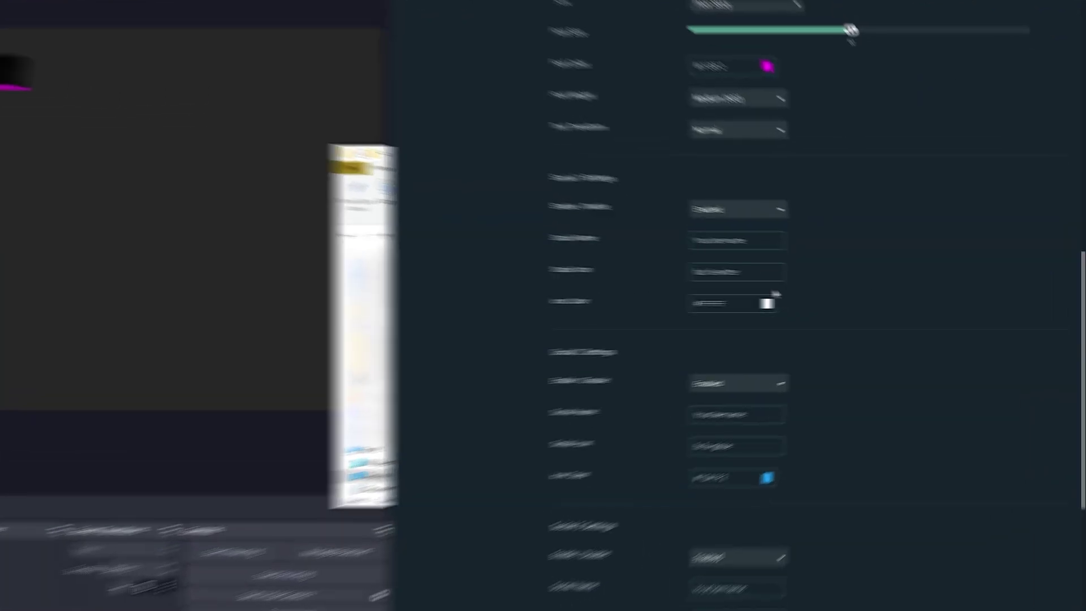
pyautogui.moveTo(738, 271); pyautogui.dragTo(639, 268)
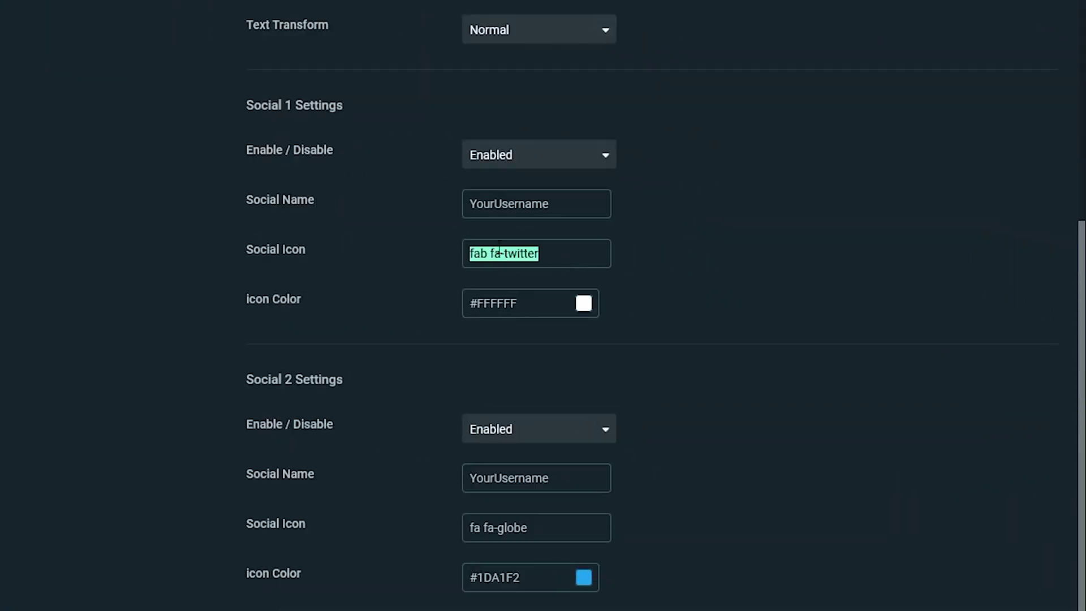
pyautogui.rightClick(575, 256)
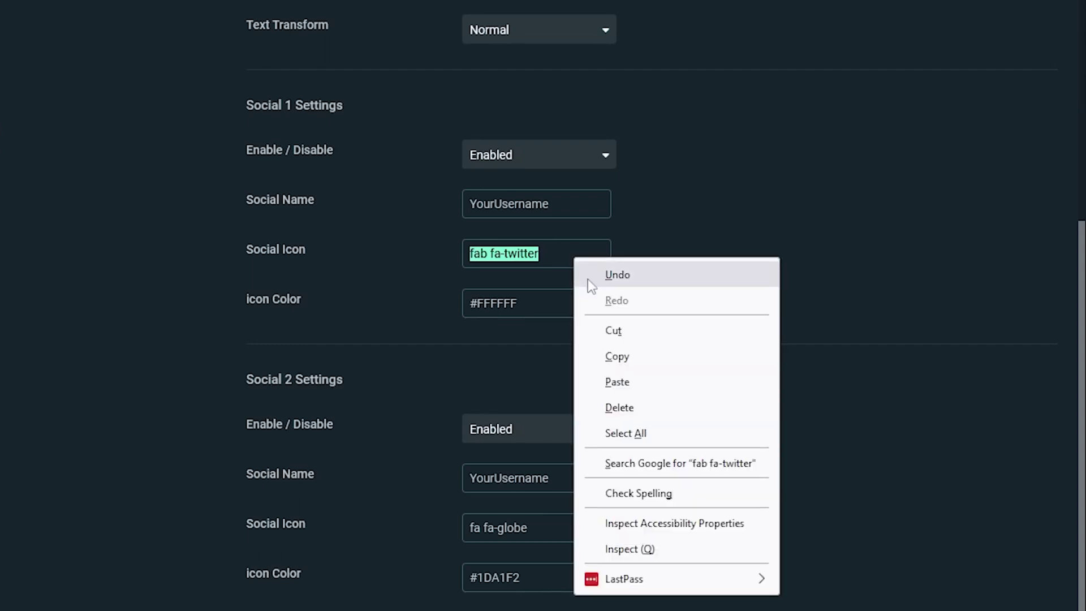
pyautogui.click(618, 381)
pyautogui.scroll(-5, 773, 354)
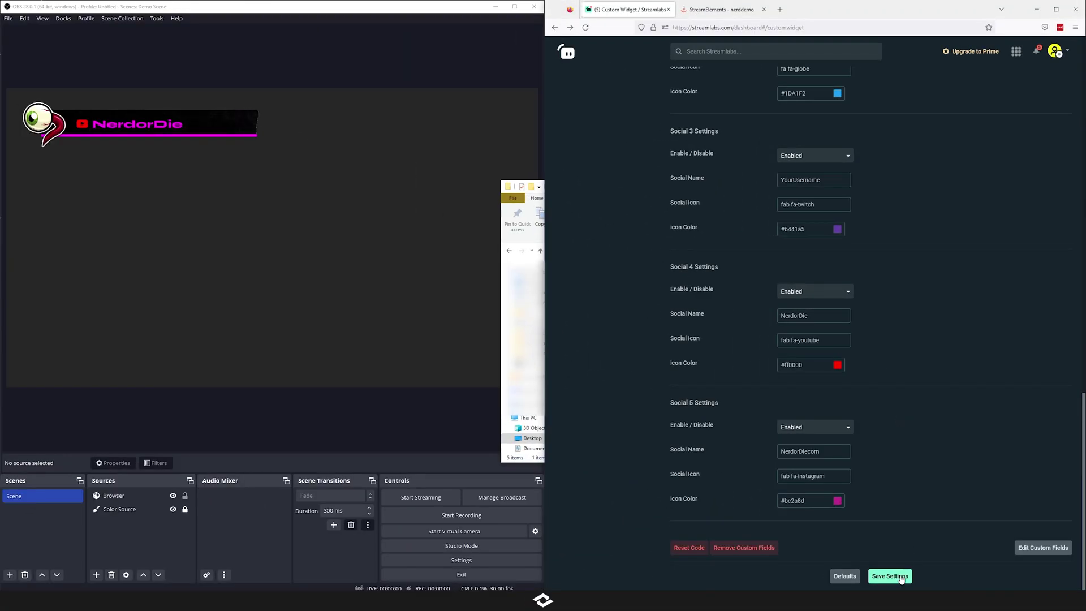
pyautogui.click(900, 578)
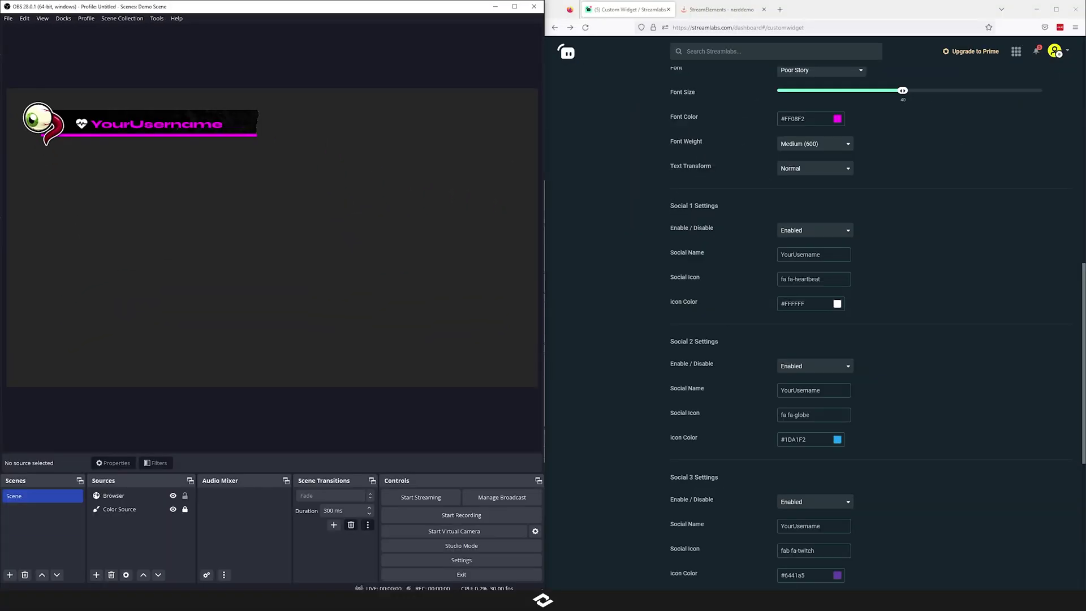
# - Change Social 1's icon colour to red #FF0200
pyautogui.click(837, 304)
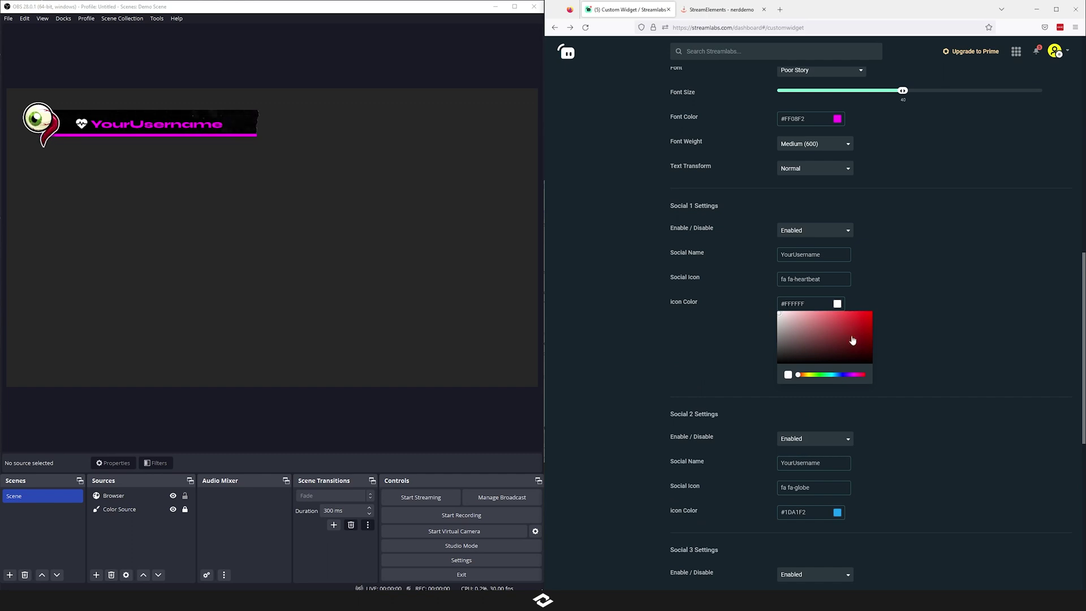
pyautogui.moveTo(818, 376)
pyautogui.mouseDown()
pyautogui.moveTo(851, 378)
pyautogui.moveTo(799, 377)
pyautogui.mouseUp()
pyautogui.click(924, 286)
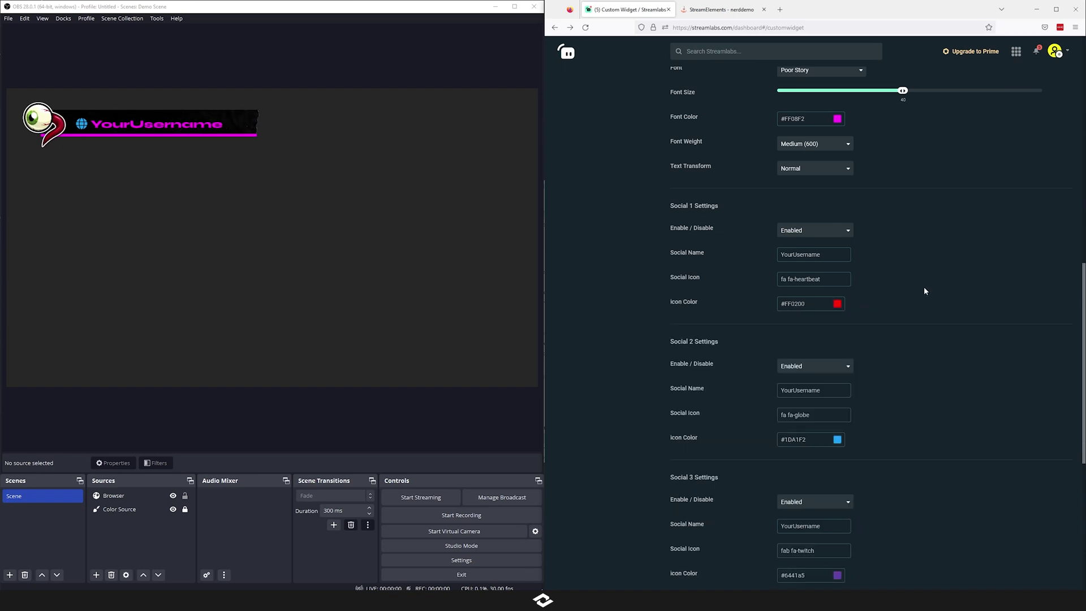
pyautogui.scroll(-3, 923, 299)
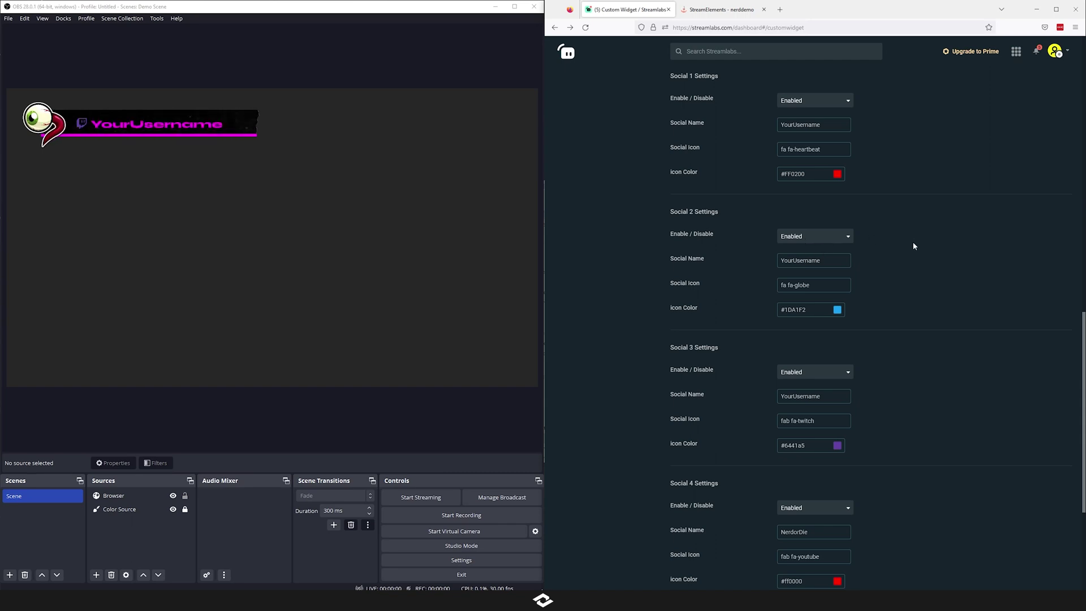
# - Save the red icon colour and clear the Social 1 icon field
pyautogui.scroll(-5, 913, 252)
pyautogui.click(897, 578)
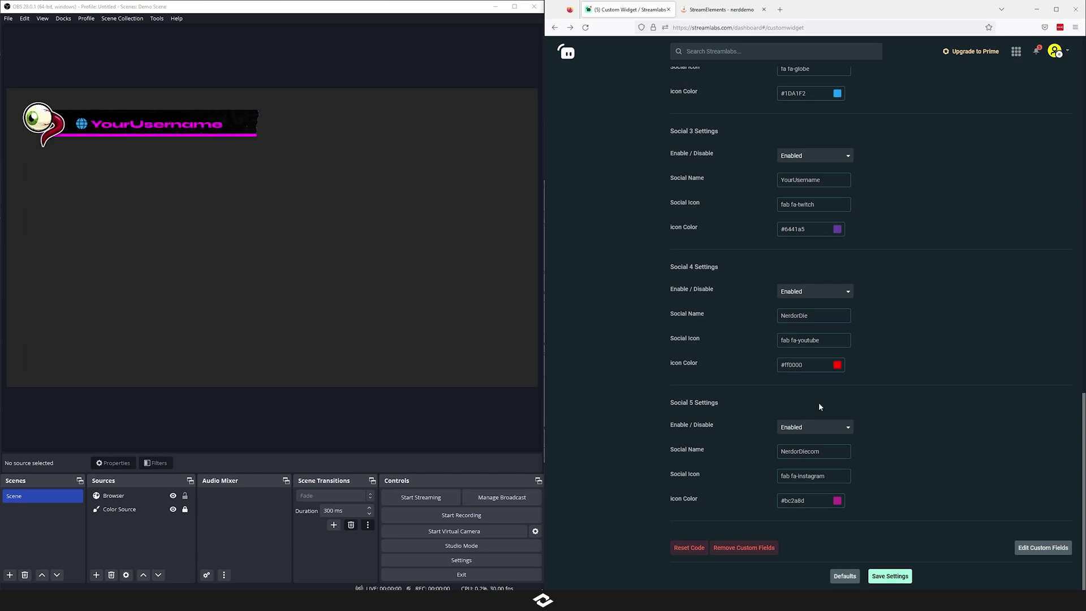
pyautogui.scroll(4, 807, 250)
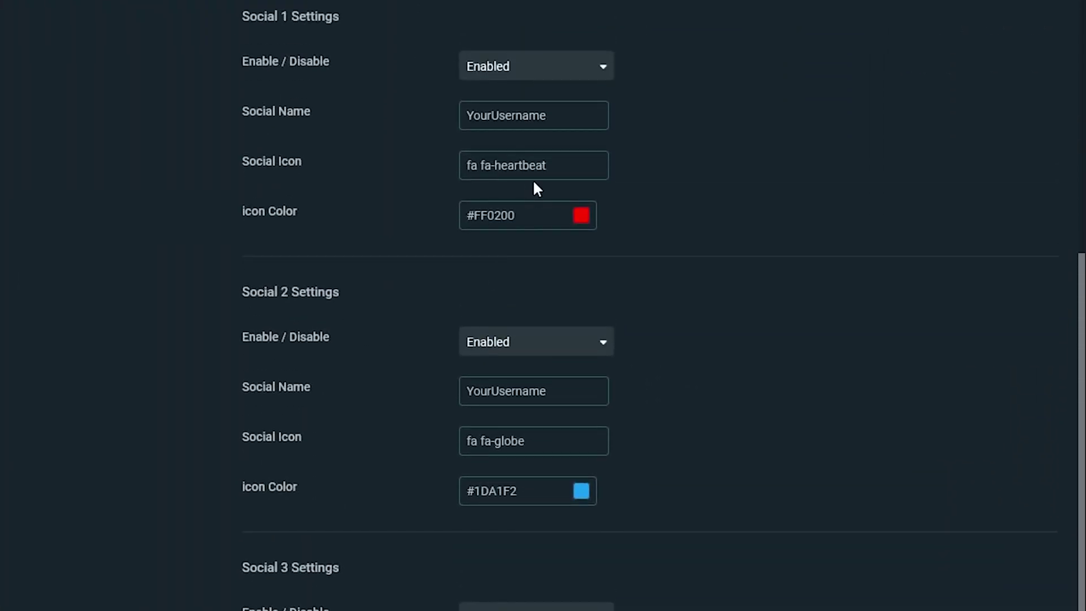
pyautogui.hotkey('ctrl', 'a')
pyautogui.press('BackSpace')
# - Delete 'fa fa-globe' from Social 2's icon field and save the widget
pyautogui.moveTo(529, 441); pyautogui.dragTo(283, 414)
pyautogui.press('BackSpace')
pyautogui.scroll(-5, 827, 371)
pyautogui.click(887, 574)
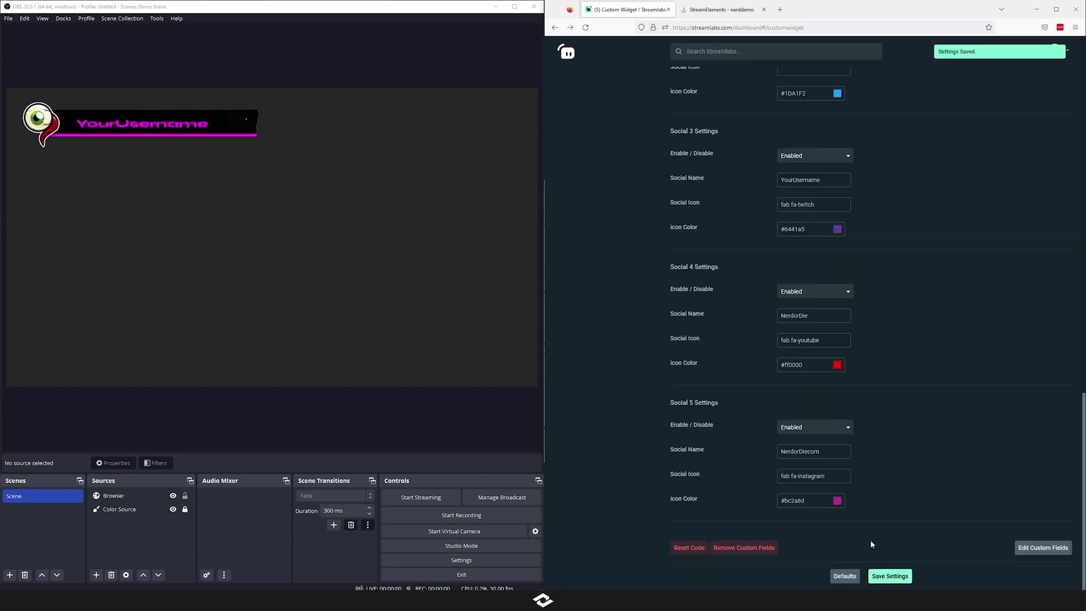